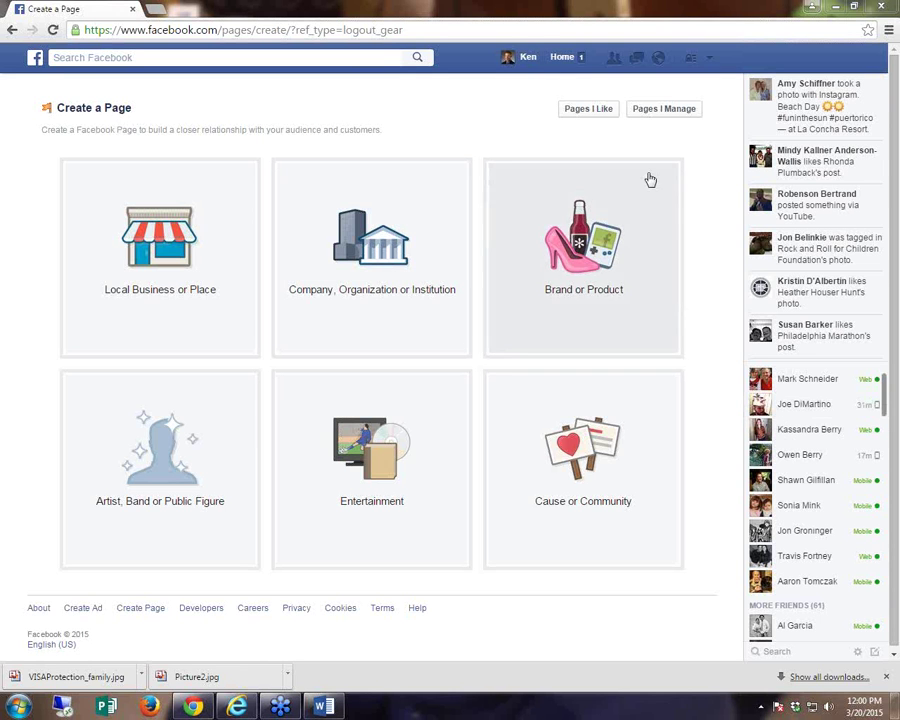
- Go back from the Create a Page screen to your own profile timeline
{"action": "left_click", "coordinate": [535, 64]}
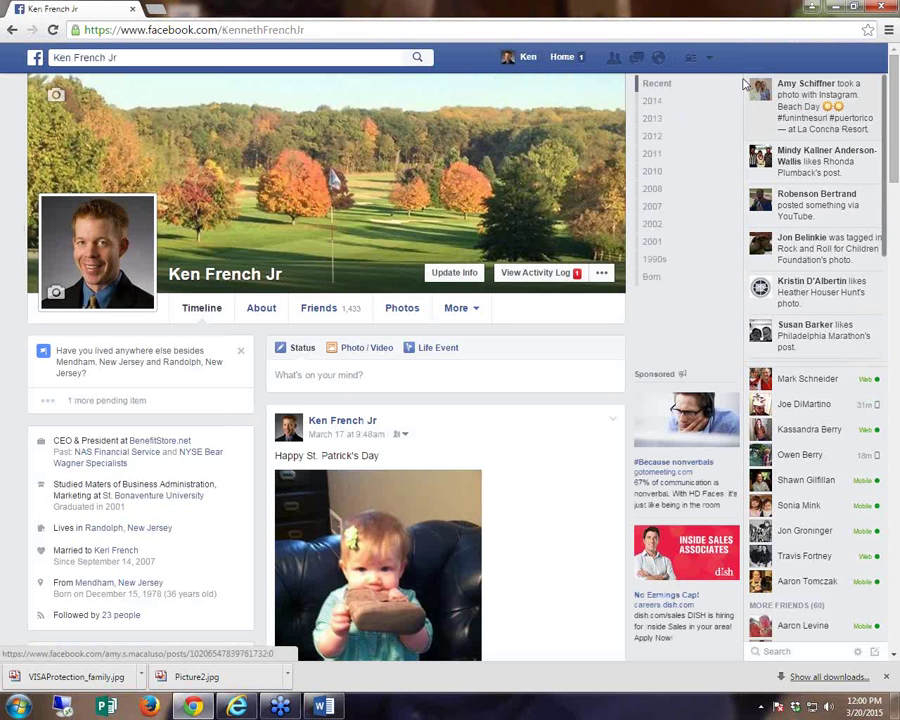
- Start a new Local Business or Place Page with category Business Services
{"action": "left_click", "coordinate": [710, 62]}
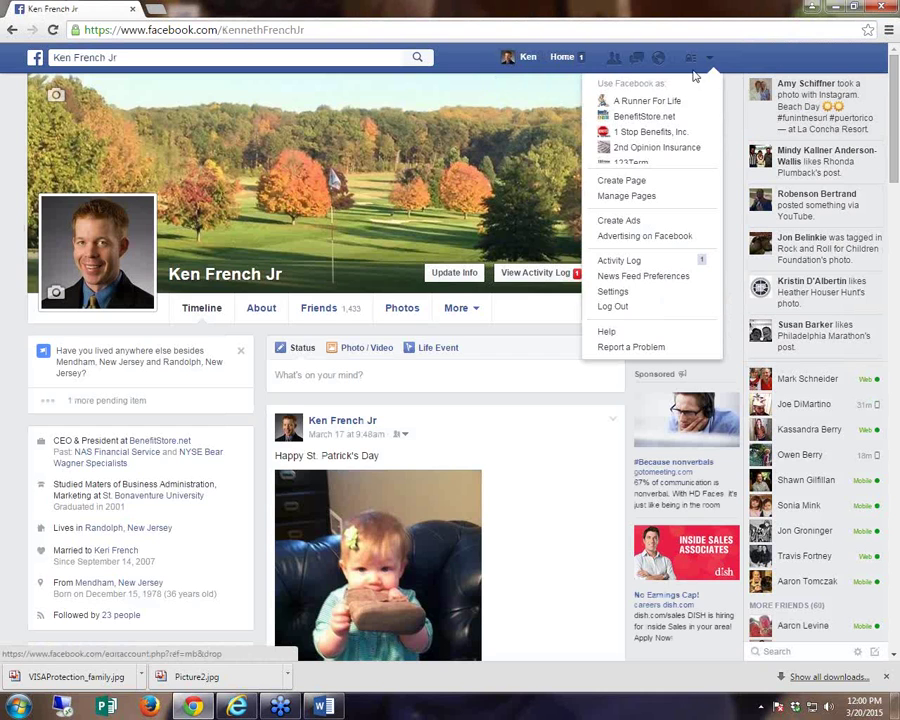
{"action": "left_click", "coordinate": [640, 181]}
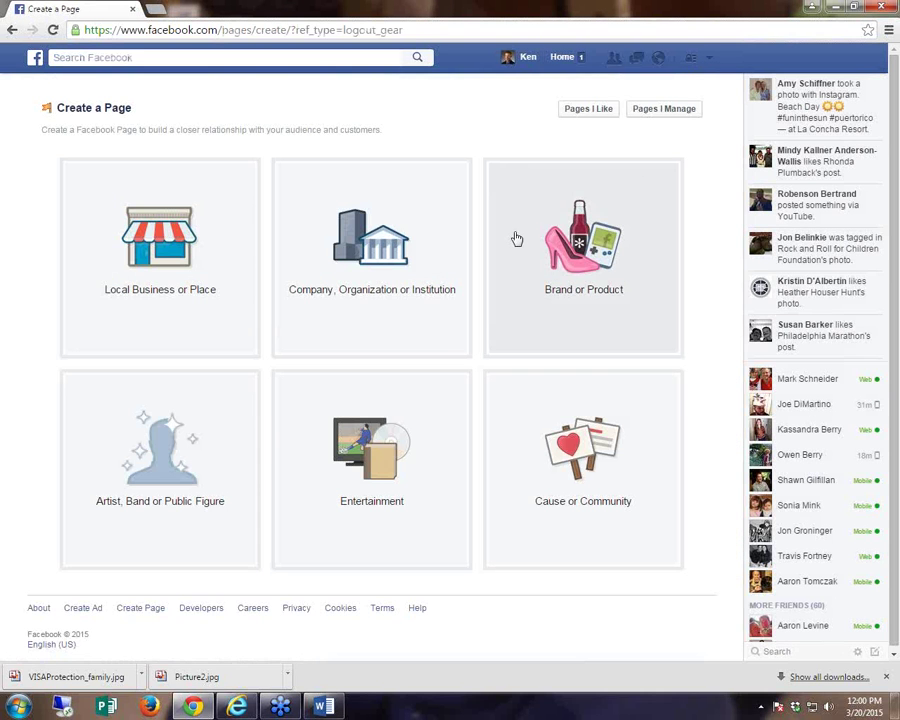
{"action": "left_click", "coordinate": [168, 250]}
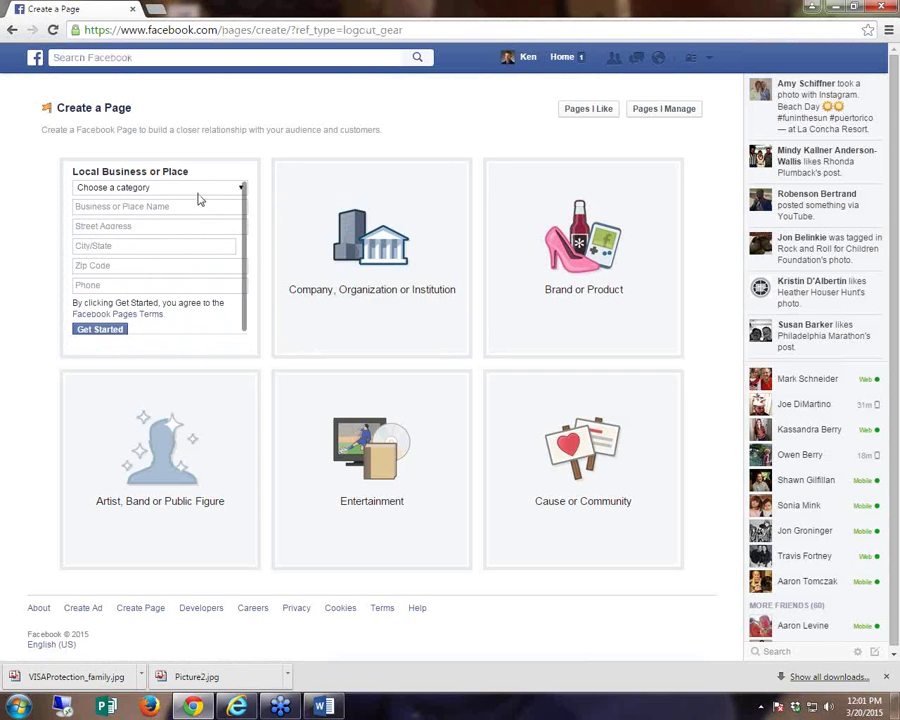
{"action": "left_click", "coordinate": [196, 188]}
{"action": "left_click_drag", "start_coordinate": [241, 240], "coordinate": [240, 275]}
{"action": "scroll", "coordinate": [240, 275], "scroll_direction": "up", "scroll_amount": 3}
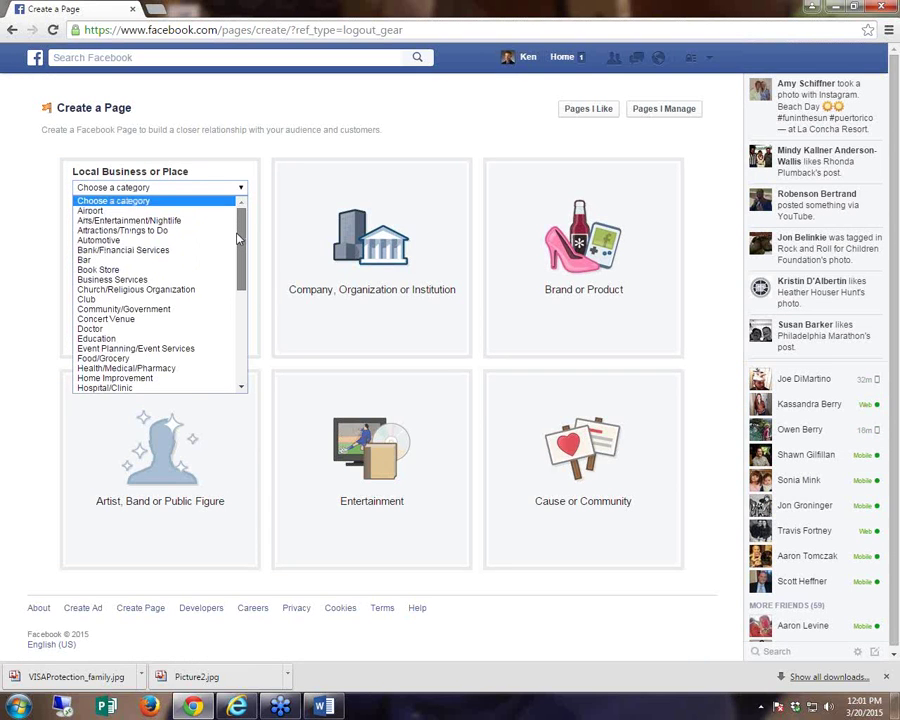
{"action": "left_click", "coordinate": [153, 282]}
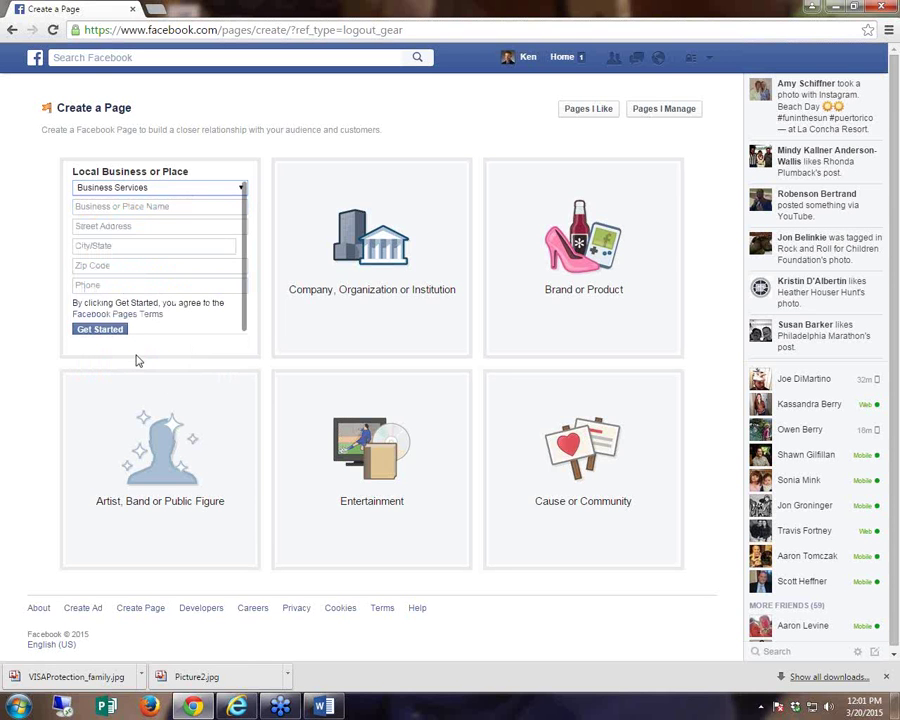
{"action": "left_click", "coordinate": [322, 708]}
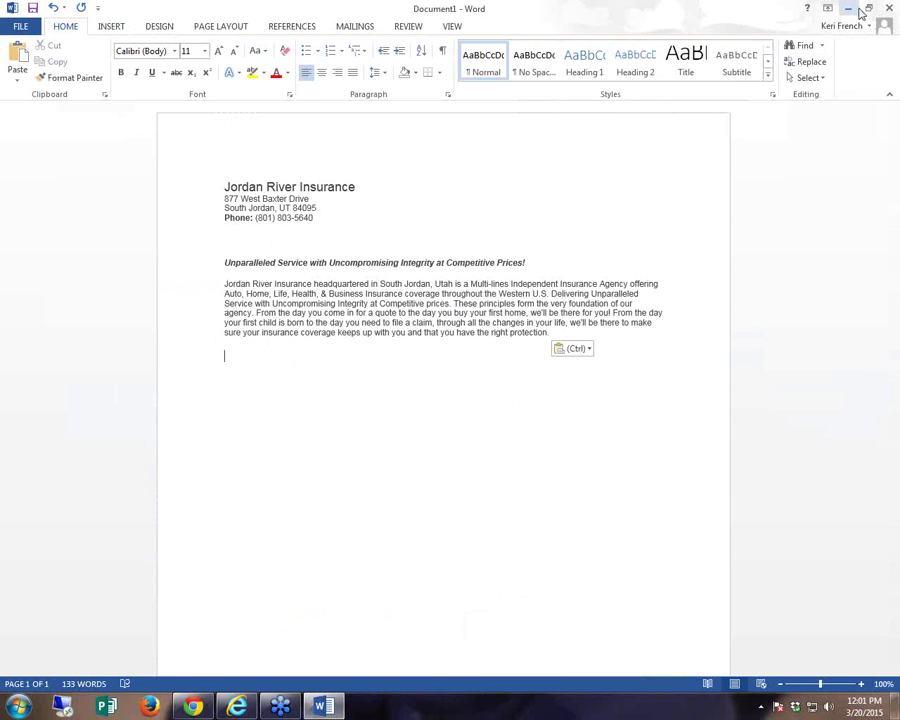
{"action": "left_click", "coordinate": [867, 10]}
{"action": "left_click_drag", "start_coordinate": [480, 76], "coordinate": [899, 90]}
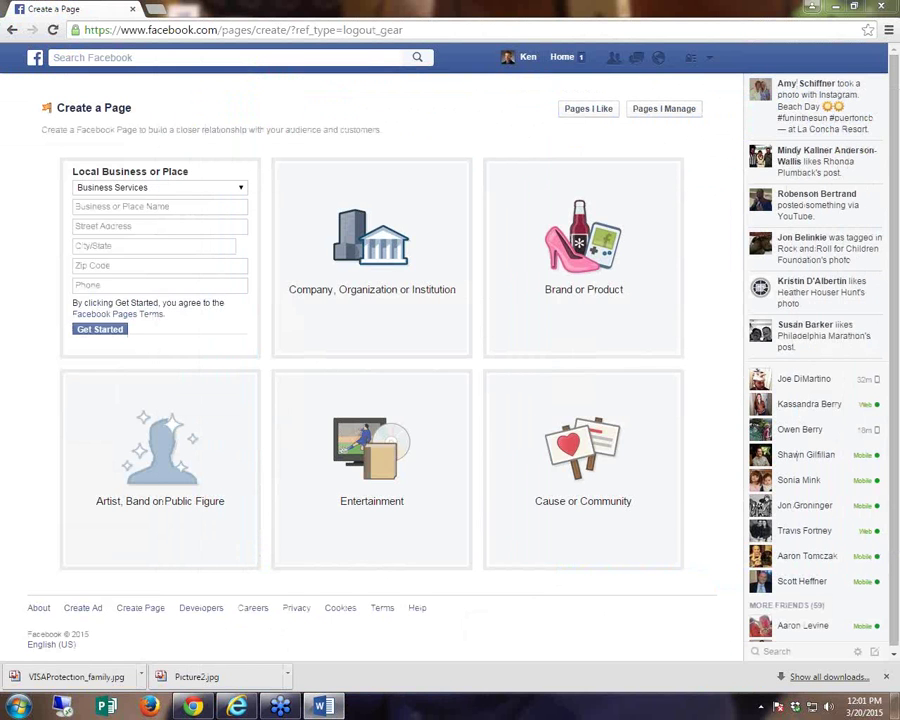
- Paste in the business name Jordan River Insurance and its street address
{"action": "left_click", "coordinate": [94, 207]}
{"action": "type", "text": "Jordan River Insurance"}
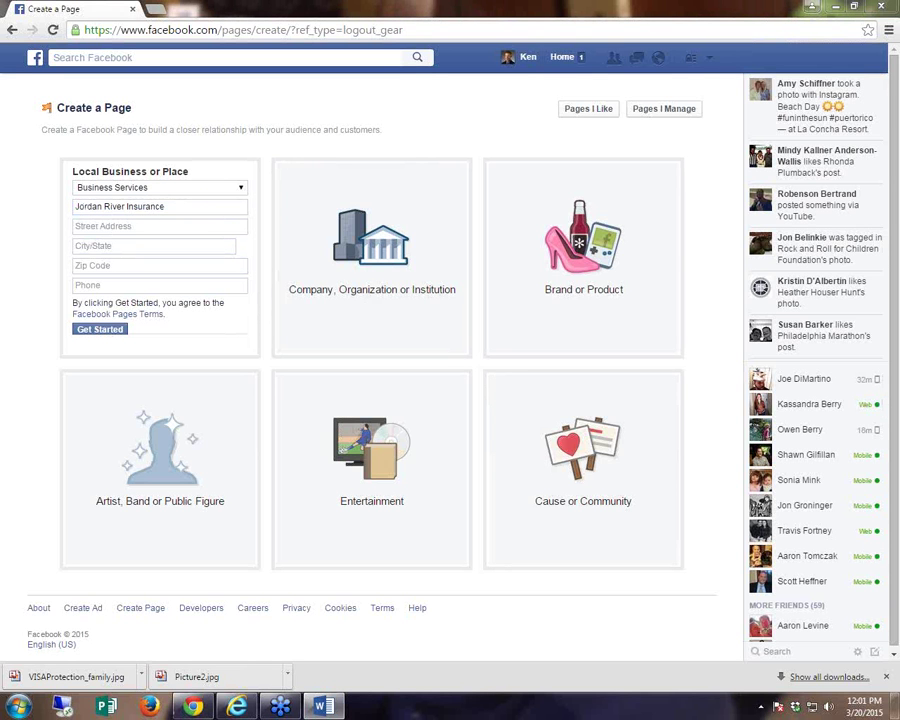
{"action": "left_click", "coordinate": [129, 226]}
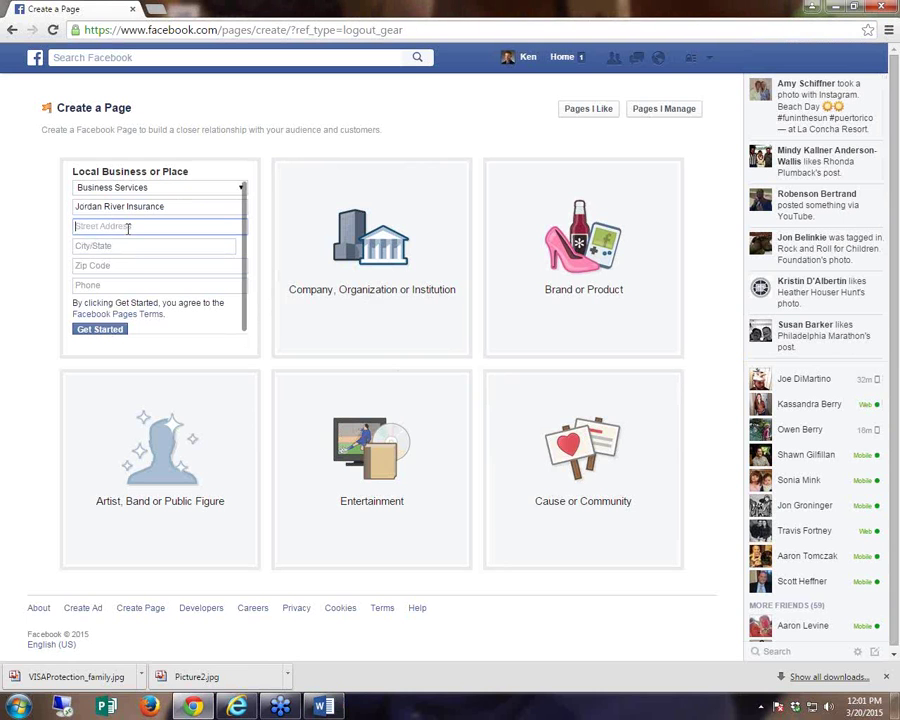
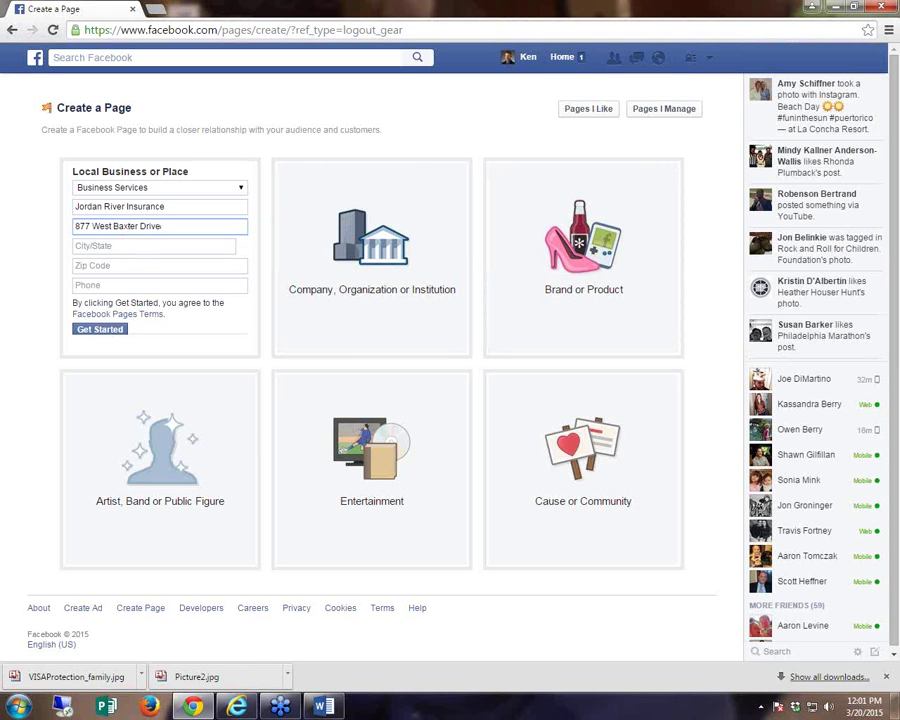
{"action": "key", "text": "alt+Tab"}
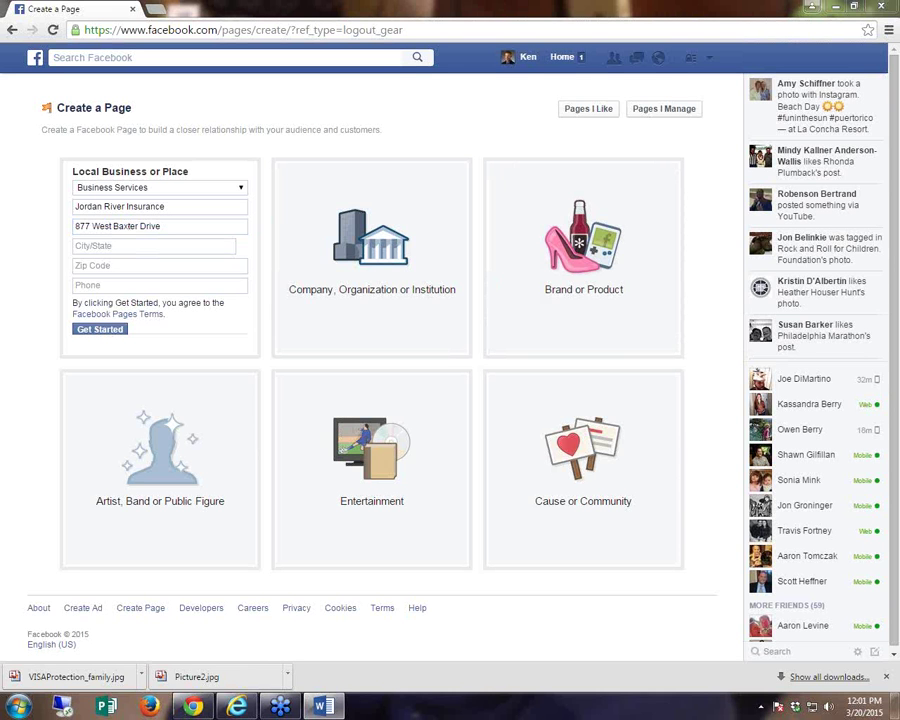
- Enter city South Jordan, zip 84095 and the business phone number, then submit
{"action": "left_click", "coordinate": [90, 250]}
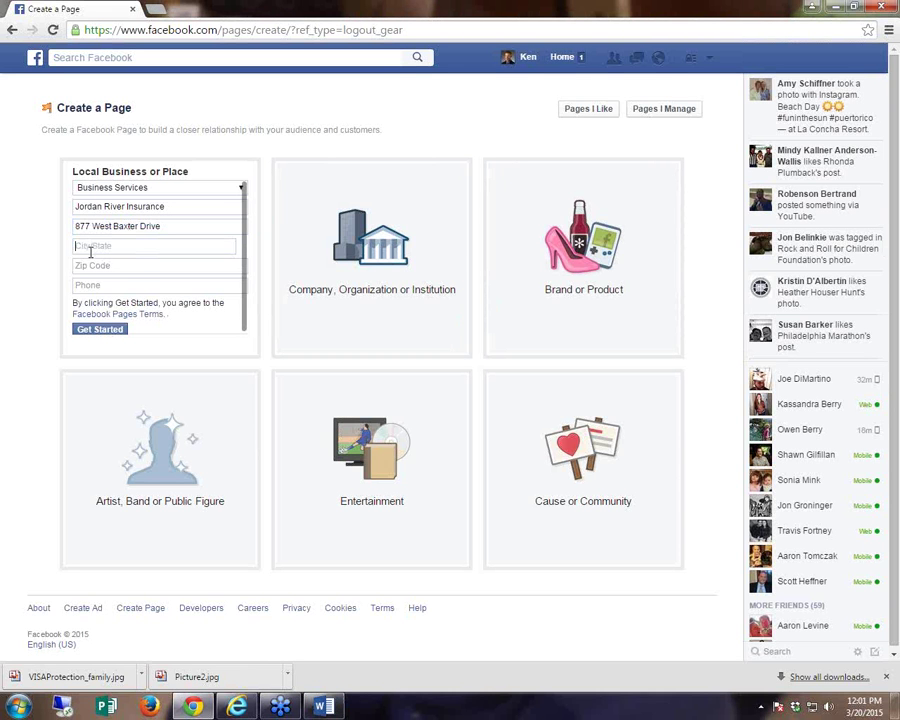
{"action": "type", "text": "South Jordan"}
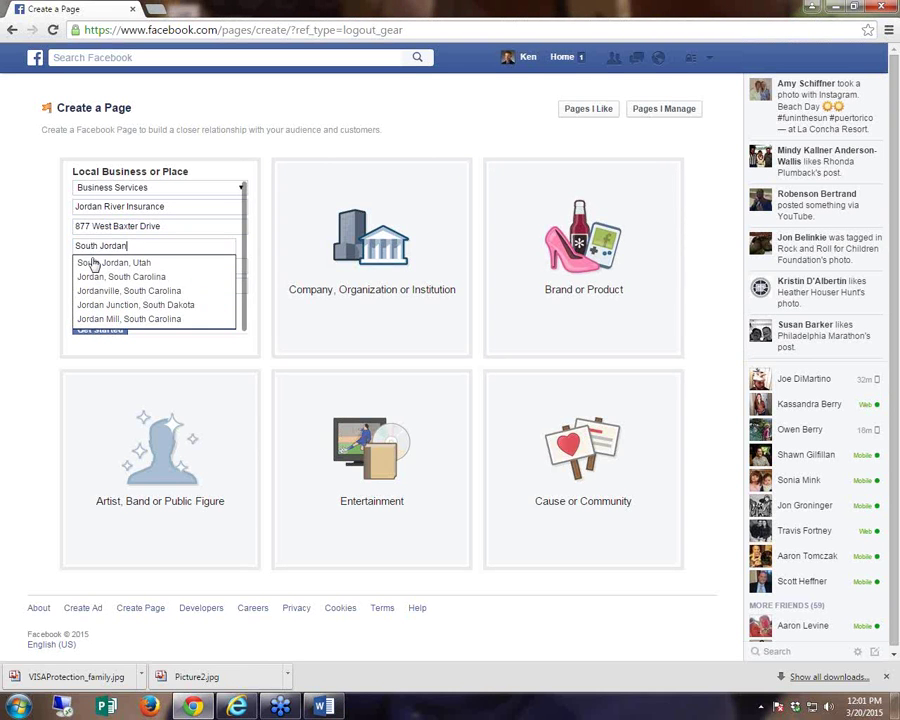
{"action": "left_click", "coordinate": [92, 262]}
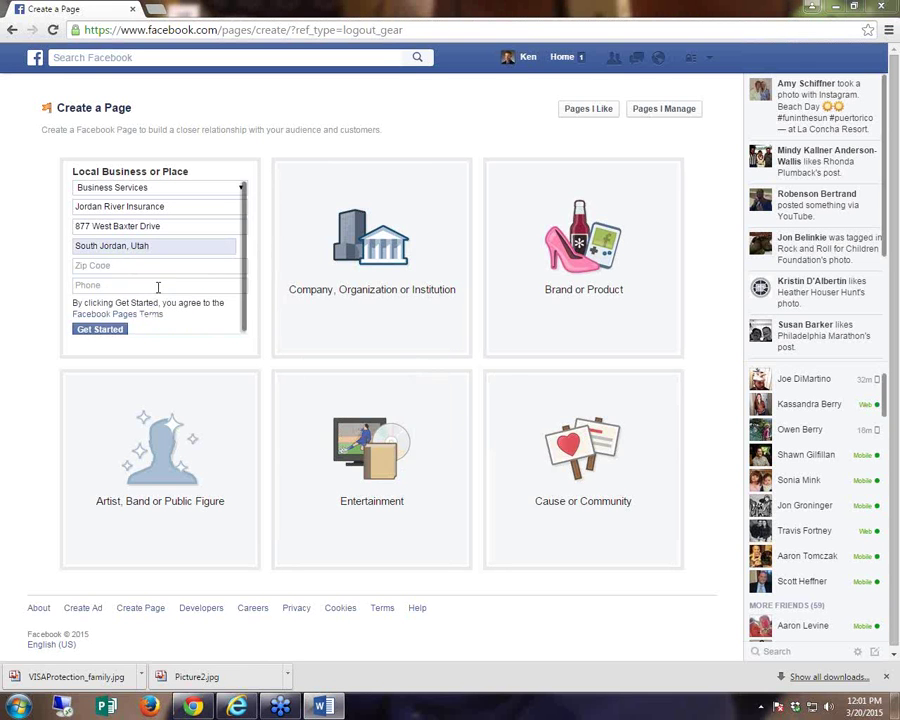
{"action": "left_click", "coordinate": [126, 264]}
{"action": "type", "text": "84095"}
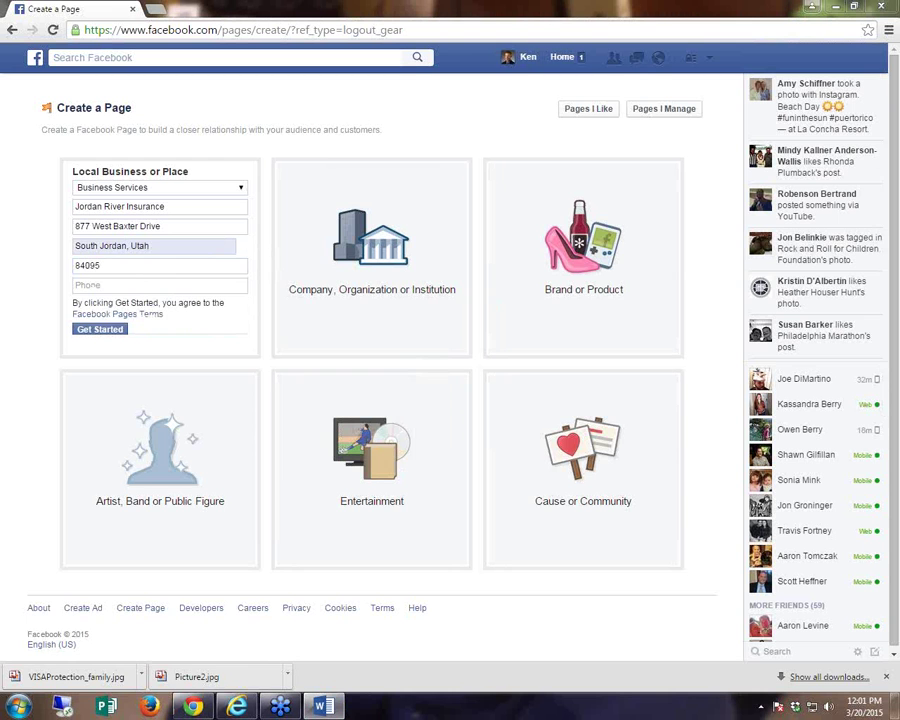
{"action": "left_click", "coordinate": [90, 285]}
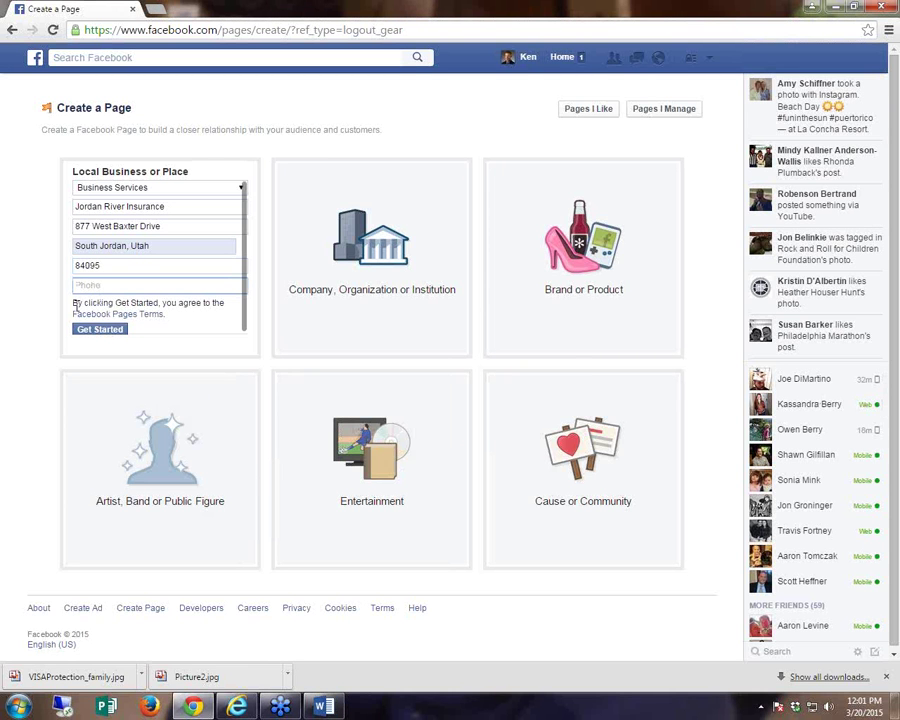
{"action": "left_click", "coordinate": [98, 332]}
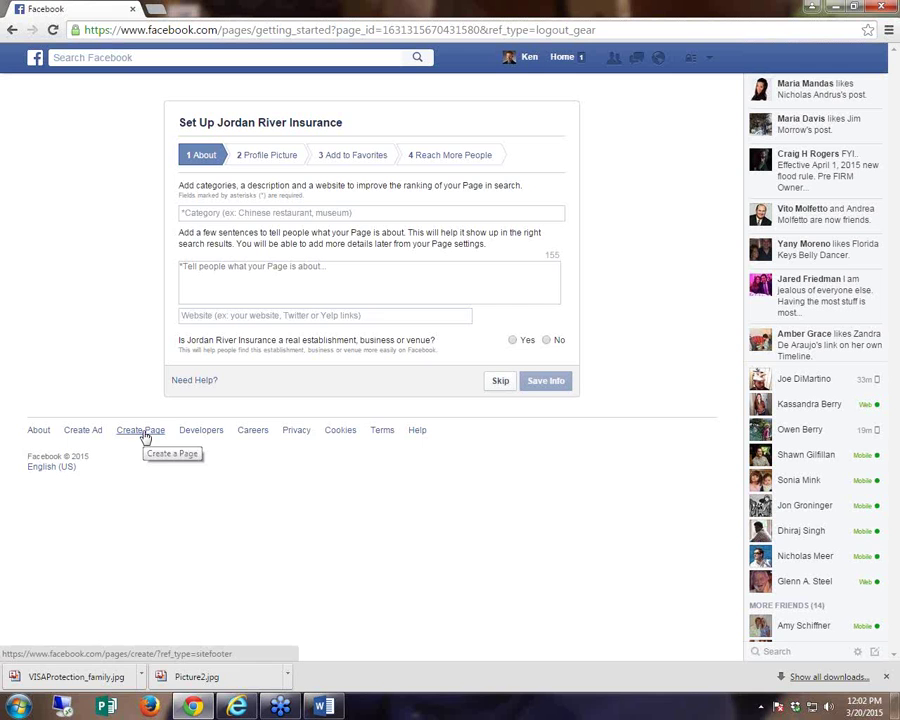
- Set category Insurance Agent, add the 'Unparalleled Service…' description, and save the About info
{"action": "left_click", "coordinate": [215, 213]}
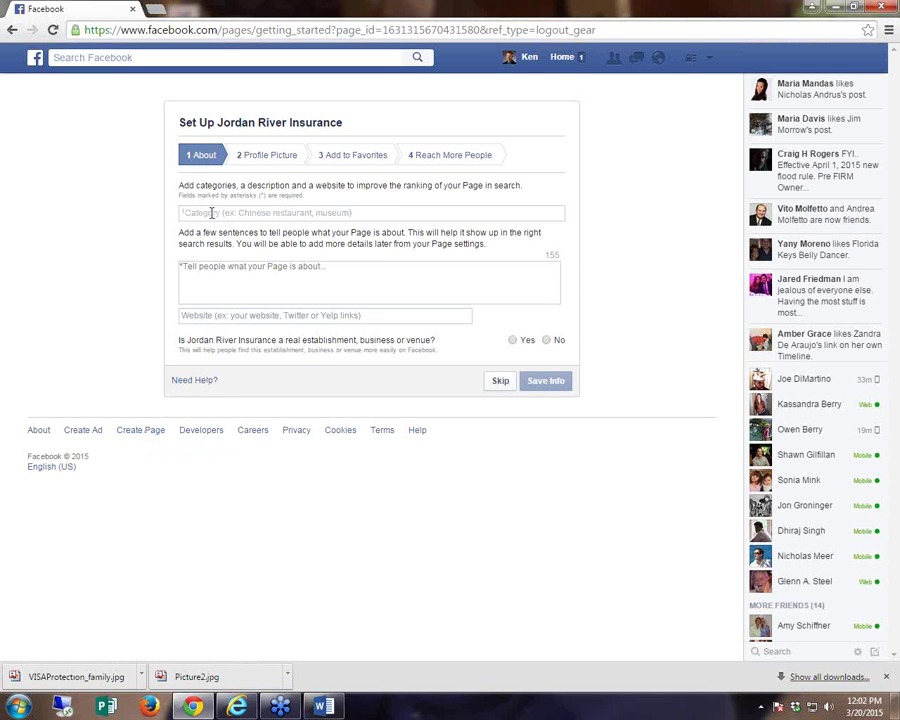
{"action": "type", "text": "Insur"}
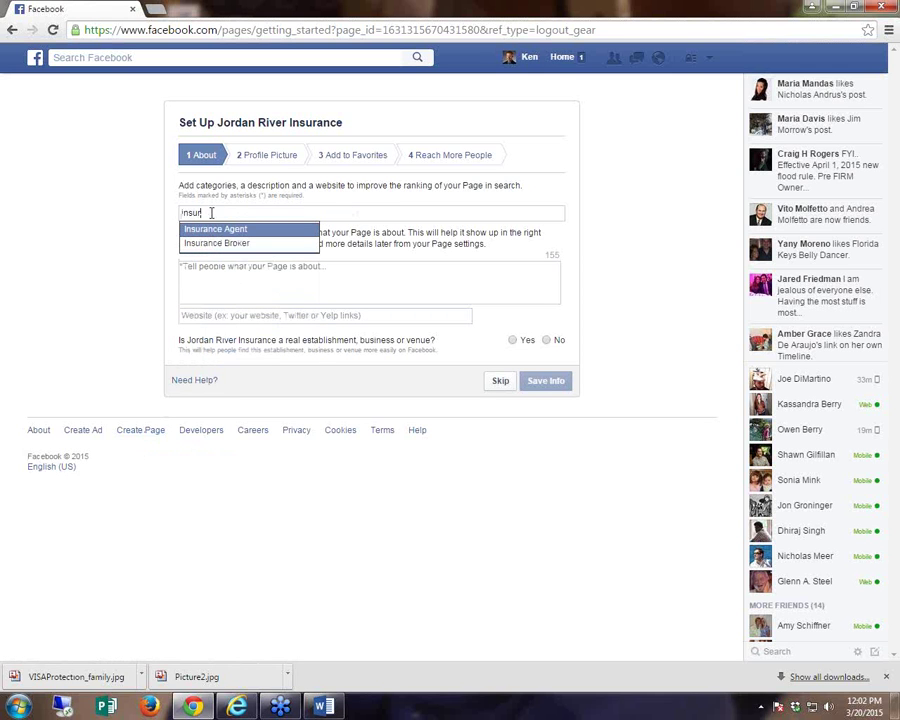
{"action": "key", "text": "Return"}
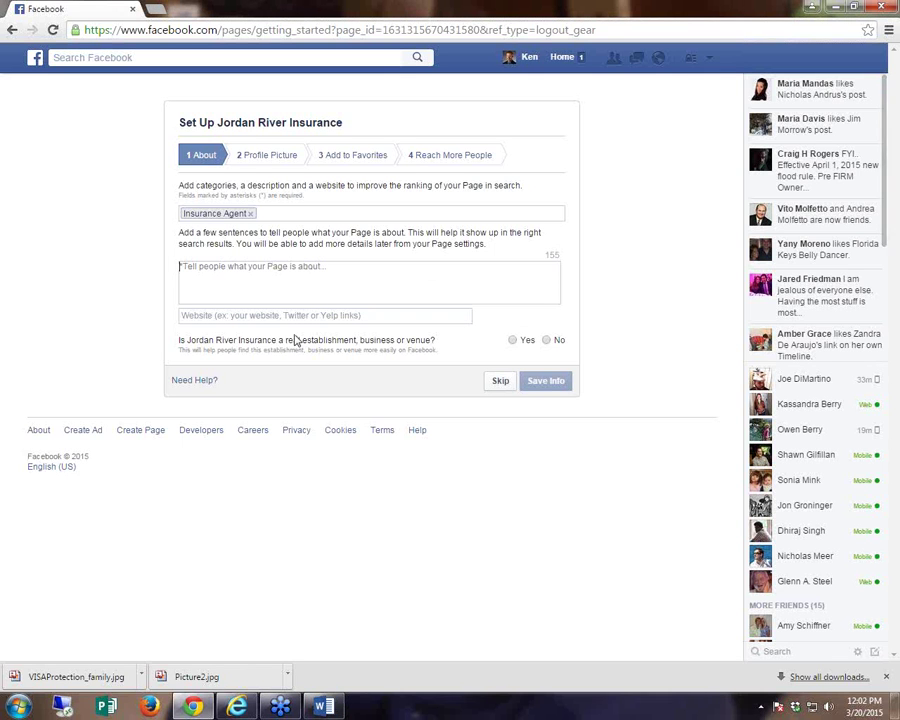
{"action": "type", "text": "Unparalleled Service with Uncompromising Integrity at Competitive Prices!"}
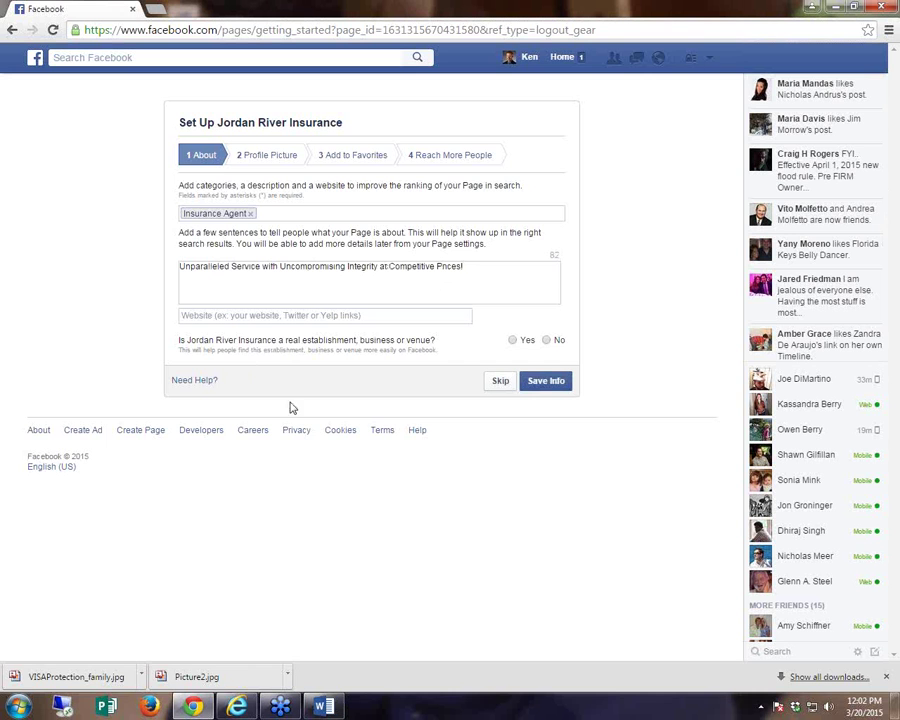
{"action": "left_click", "coordinate": [542, 390]}
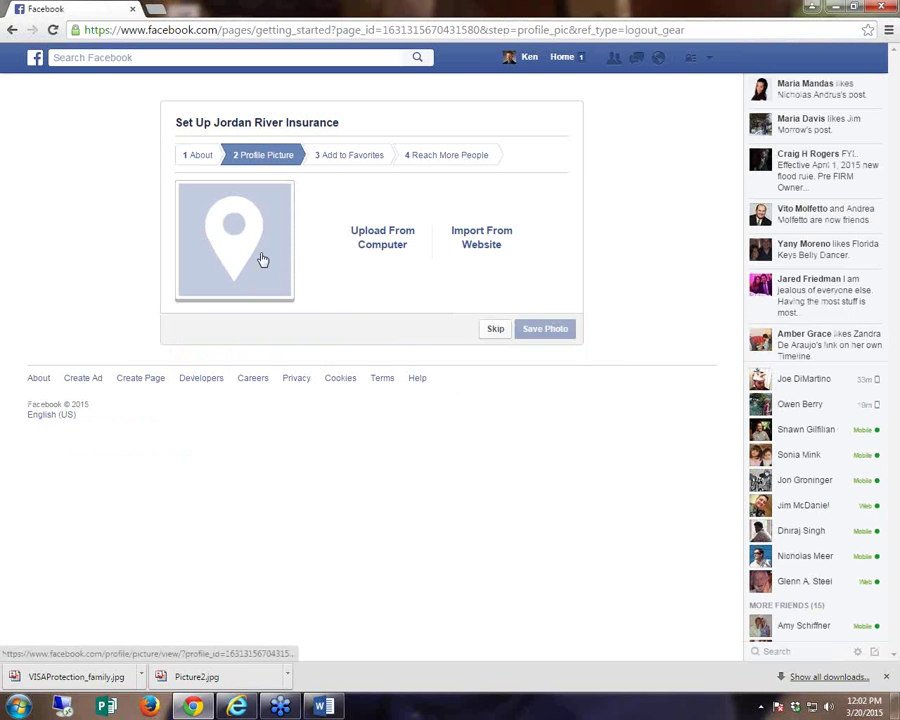
{"action": "left_click", "coordinate": [383, 250]}
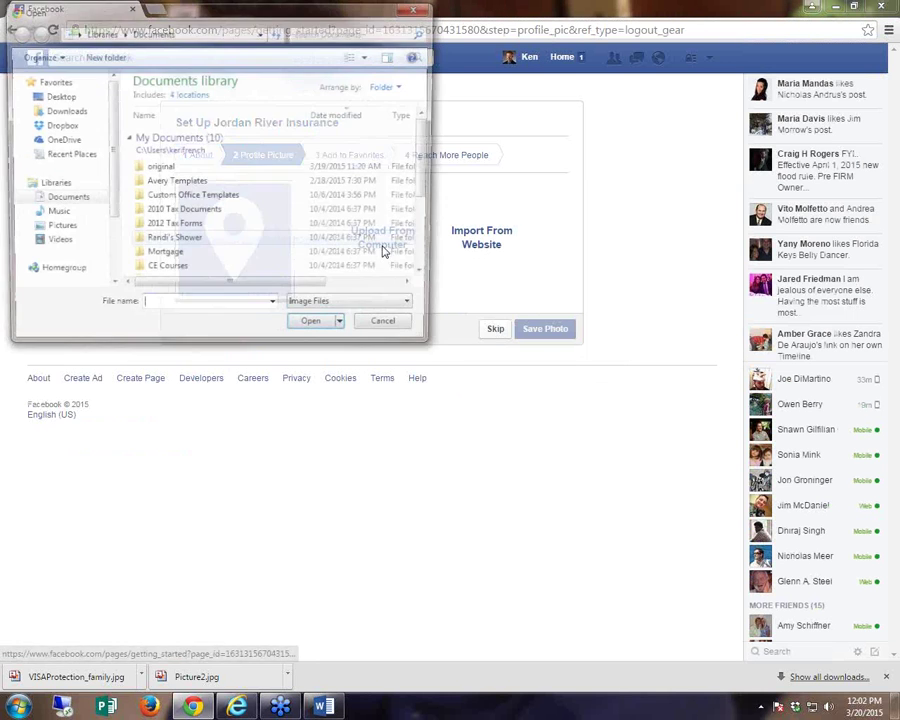
{"action": "left_click", "coordinate": [56, 95]}
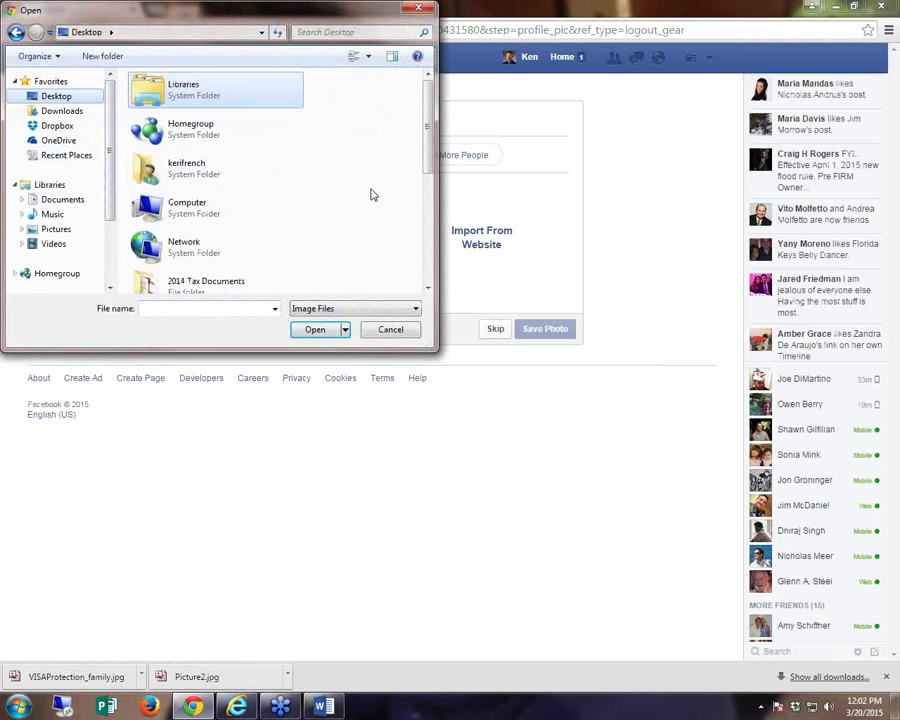
{"action": "scroll", "coordinate": [330, 140], "scroll_direction": "down", "scroll_amount": 5}
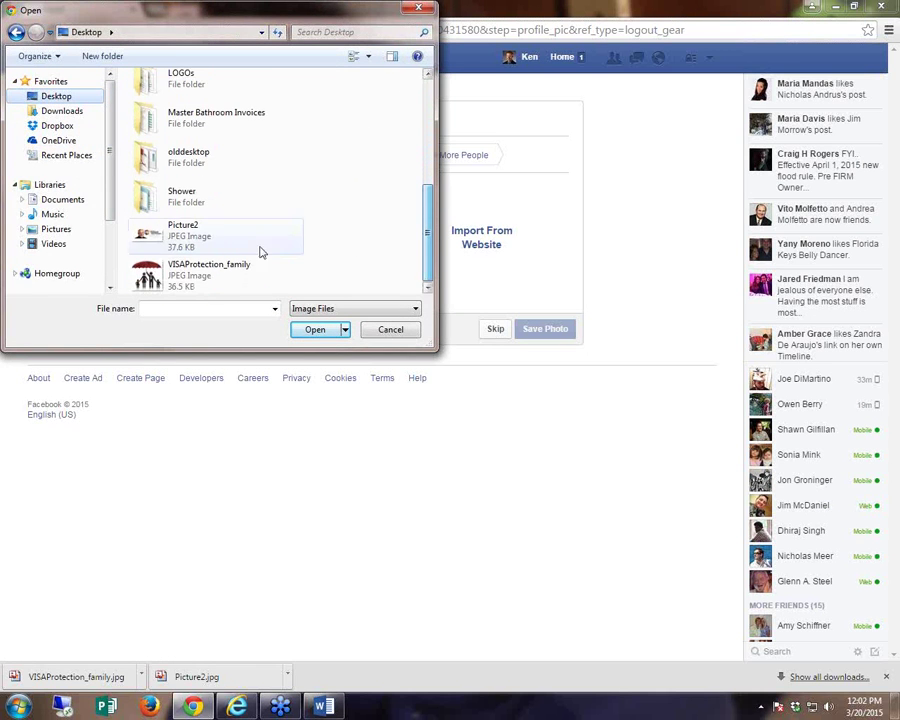
{"action": "double_click", "coordinate": [195, 283]}
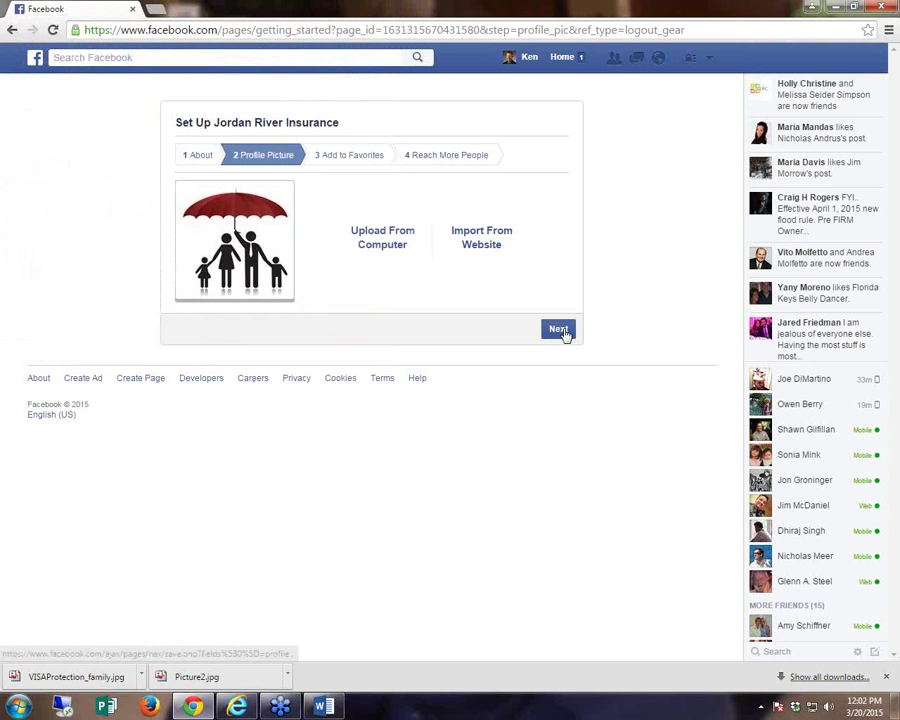
{"action": "left_click", "coordinate": [564, 331]}
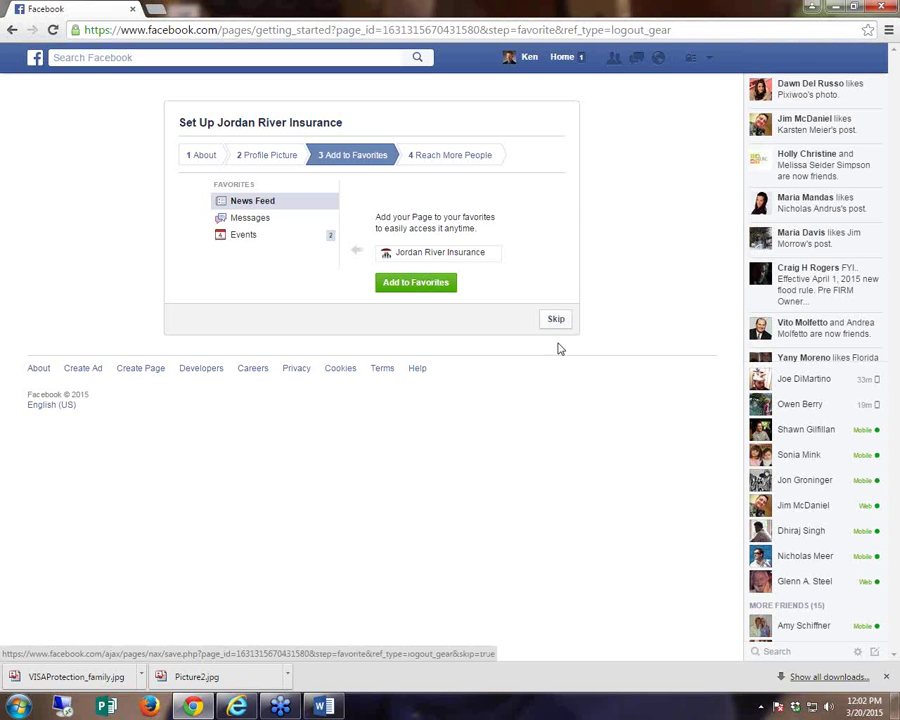
- Skip adding the Page to favorites and skip the advertising step
{"action": "left_click", "coordinate": [549, 319]}
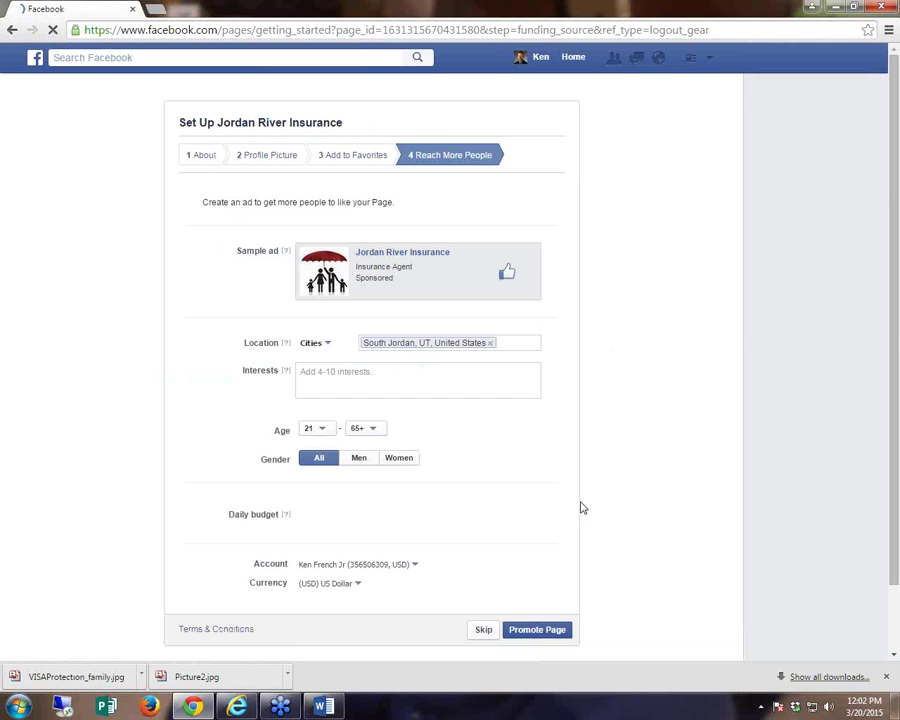
{"action": "scroll", "coordinate": [565, 518], "scroll_direction": "down", "scroll_amount": 1}
{"action": "left_click", "coordinate": [492, 577]}
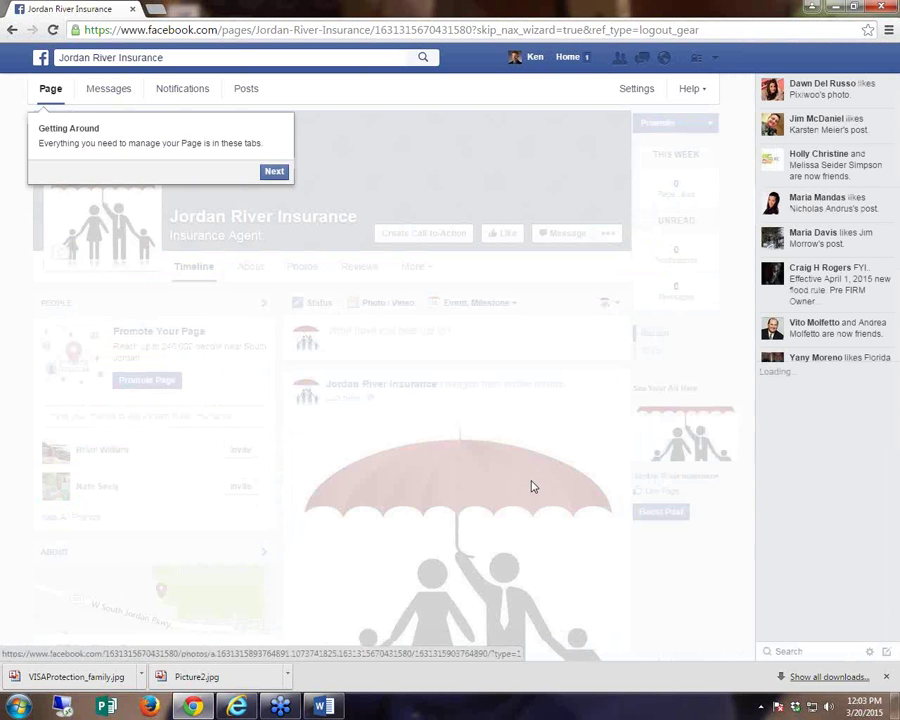
- Dismiss every Page tour tip, from Getting Around through the final tip
{"action": "left_click", "coordinate": [273, 176]}
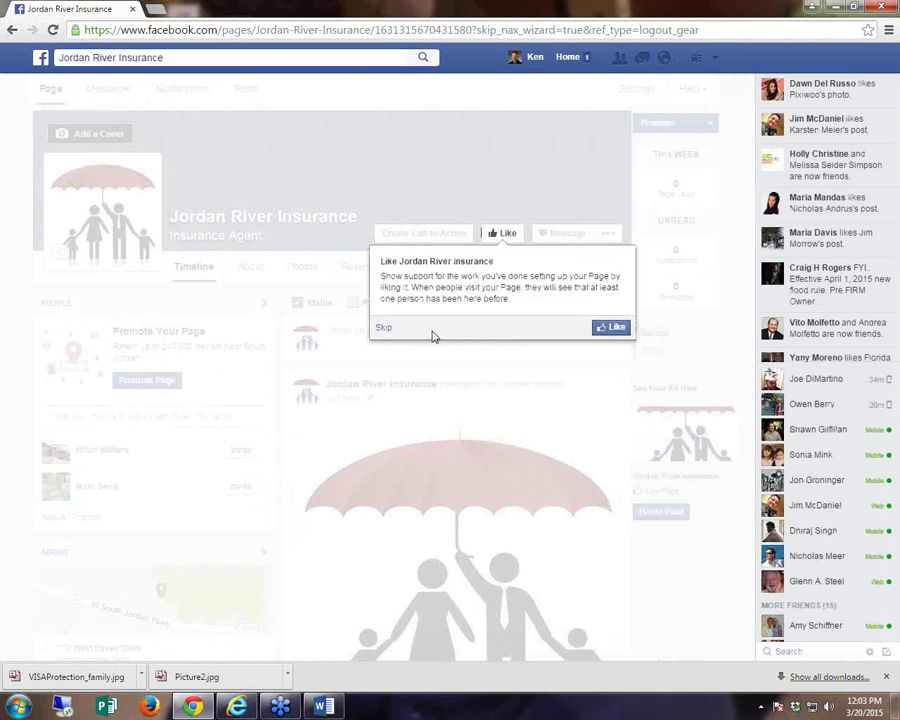
{"action": "left_click", "coordinate": [383, 331]}
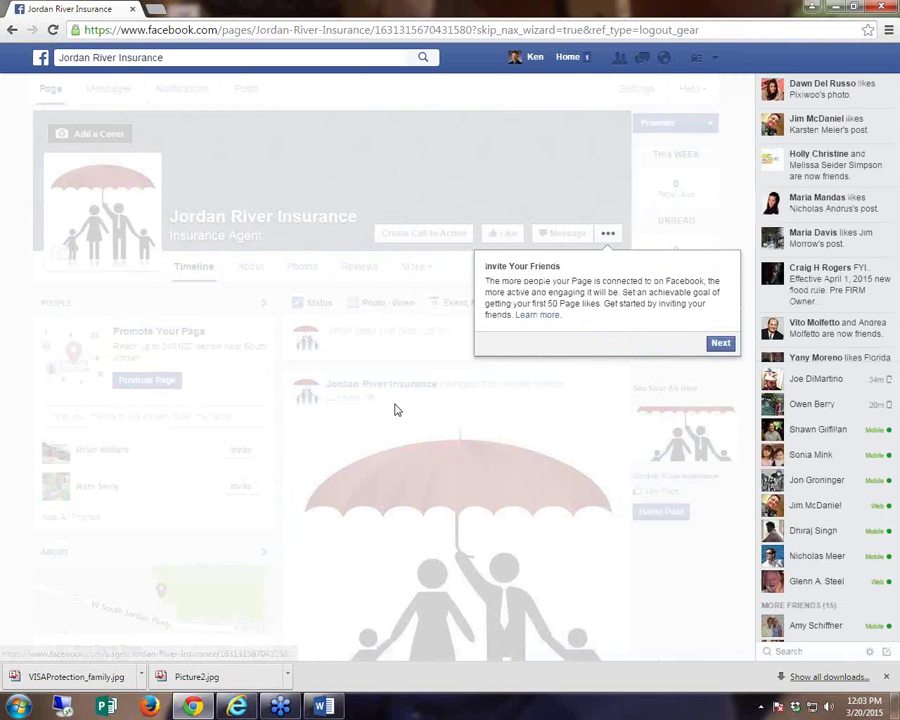
{"action": "left_click", "coordinate": [716, 344]}
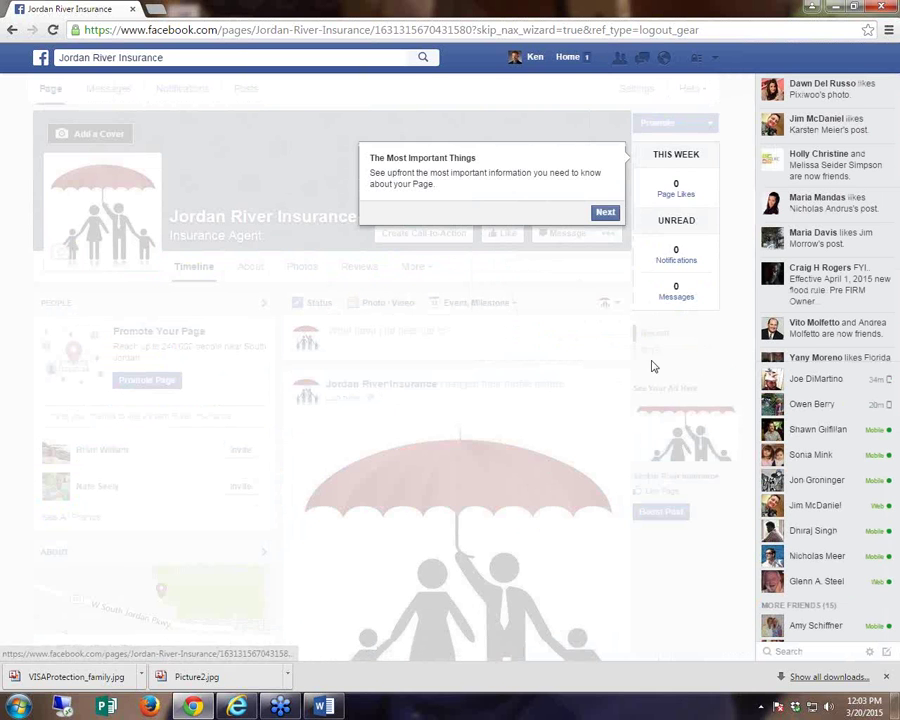
{"action": "left_click", "coordinate": [606, 214]}
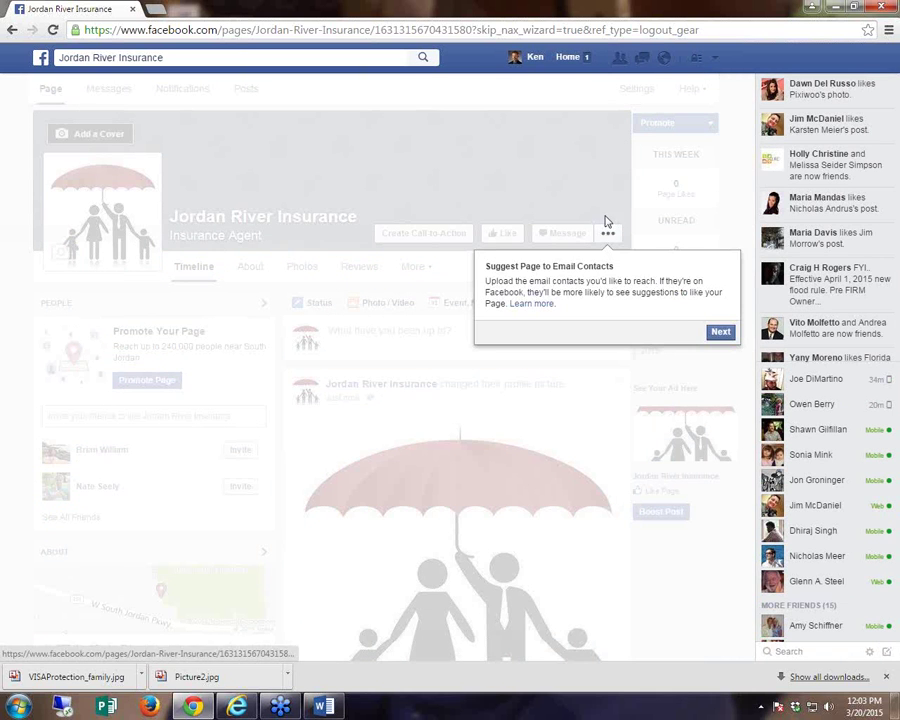
{"action": "left_click", "coordinate": [719, 331]}
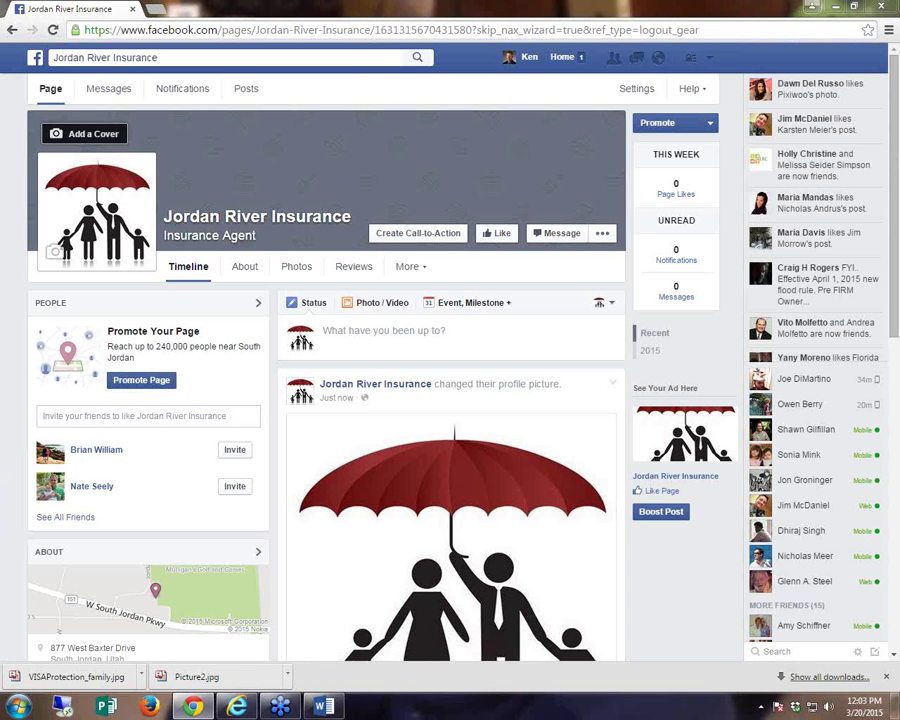
{"action": "mouse_move", "coordinate": [256, 134]}
{"action": "left_mouse_down"}
{"action": "mouse_move", "coordinate": [285, 127]}
{"action": "mouse_move", "coordinate": [281, 177]}
{"action": "mouse_move", "coordinate": [287, 148]}
{"action": "mouse_move", "coordinate": [316, 128]}
{"action": "mouse_move", "coordinate": [368, 135]}
{"action": "mouse_move", "coordinate": [438, 176]}
{"action": "left_mouse_up"}
{"action": "left_click_drag", "start_coordinate": [440, 146], "coordinate": [411, 176]}
{"action": "mouse_move", "coordinate": [470, 142]}
{"action": "left_mouse_down"}
{"action": "mouse_move", "coordinate": [498, 155]}
{"action": "mouse_move", "coordinate": [474, 182]}
{"action": "left_mouse_up"}
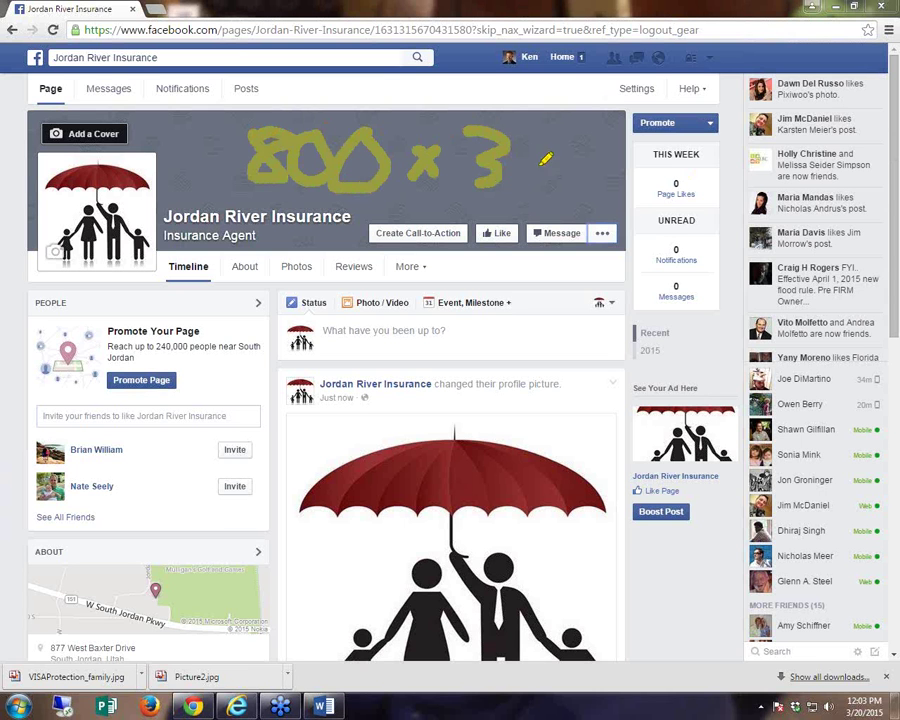
{"action": "mouse_move", "coordinate": [541, 140]}
{"action": "left_mouse_down"}
{"action": "mouse_move", "coordinate": [516, 180]}
{"action": "mouse_move", "coordinate": [540, 148]}
{"action": "mouse_move", "coordinate": [562, 185]}
{"action": "mouse_move", "coordinate": [584, 148]}
{"action": "left_mouse_up"}
{"action": "left_click_drag", "start_coordinate": [285, 198], "coordinate": [555, 197]}
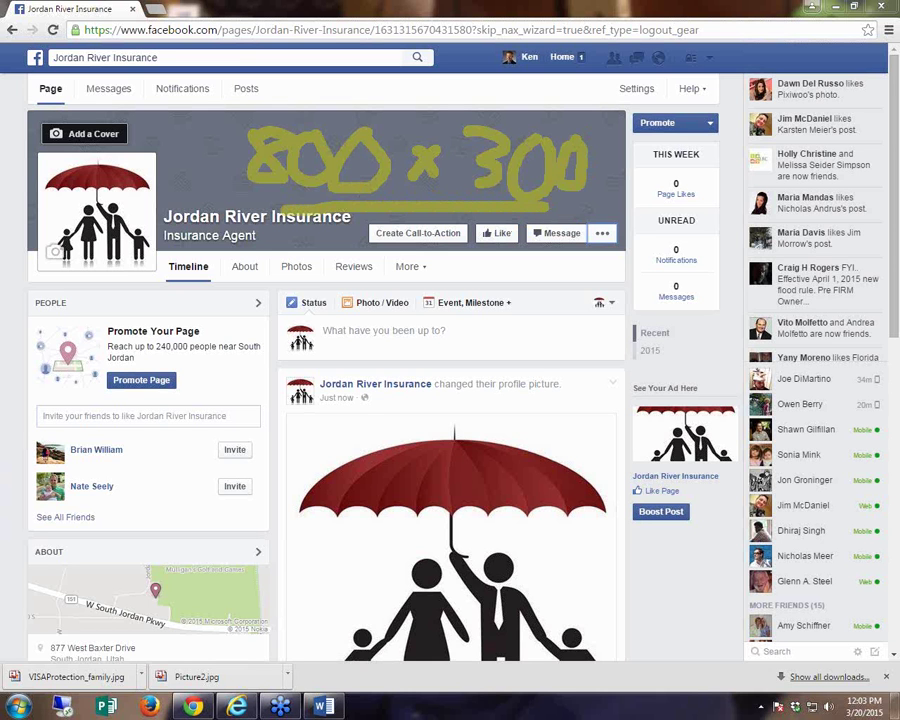
- Upload Picture2, the Dave Ramsey Endorsed Local Providers banner, as the cover photo and save
{"action": "left_click", "coordinate": [90, 135]}
{"action": "left_click", "coordinate": [82, 181]}
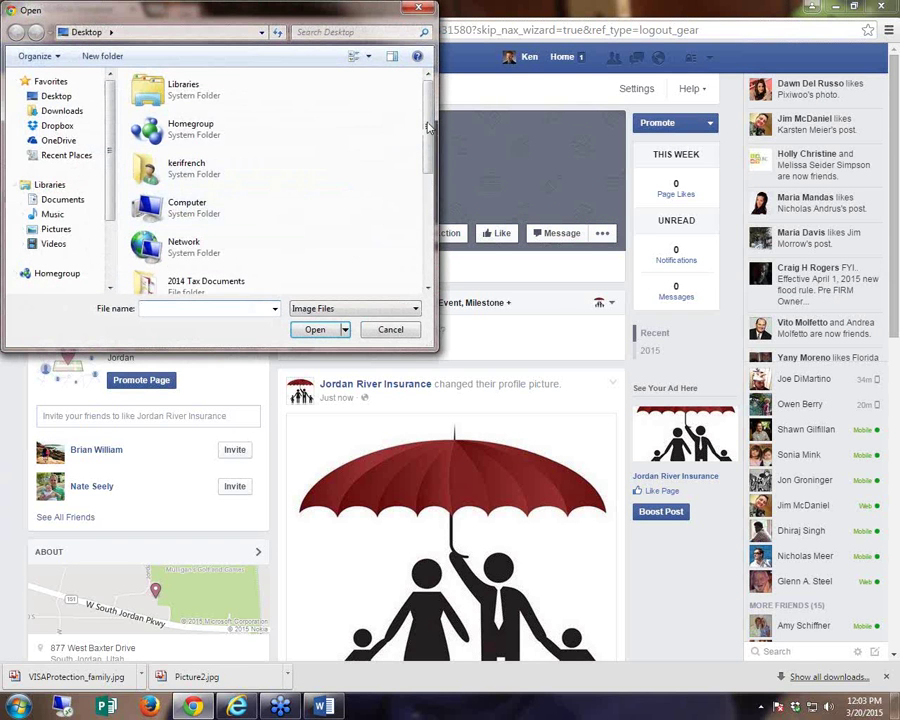
{"action": "left_click_drag", "start_coordinate": [432, 122], "coordinate": [434, 218]}
{"action": "scroll", "coordinate": [287, 285], "scroll_direction": "down", "scroll_amount": 1}
{"action": "double_click", "coordinate": [147, 231]}
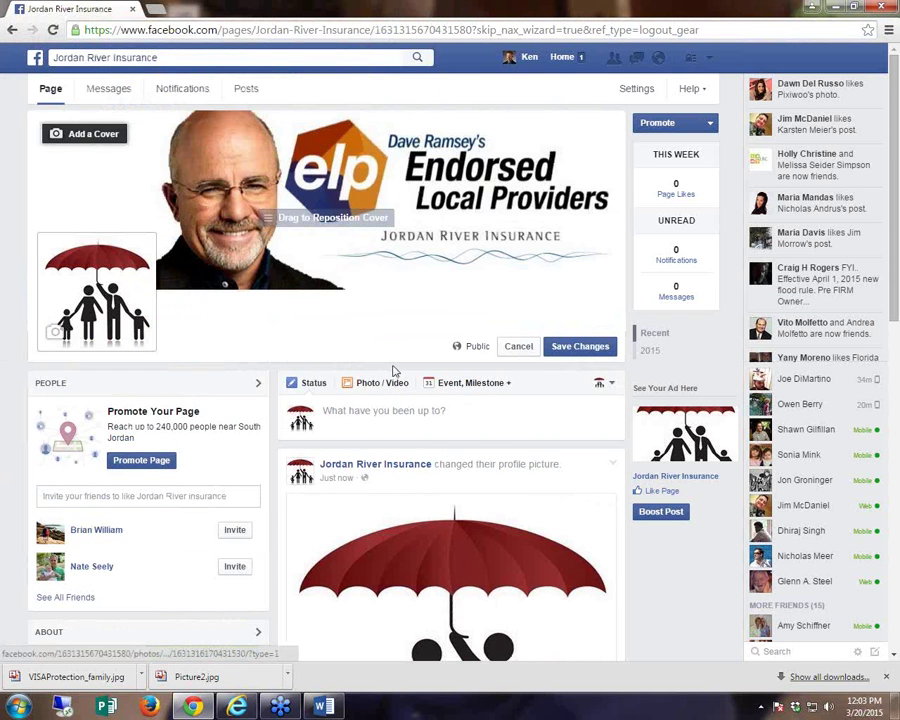
{"action": "left_click", "coordinate": [581, 350]}
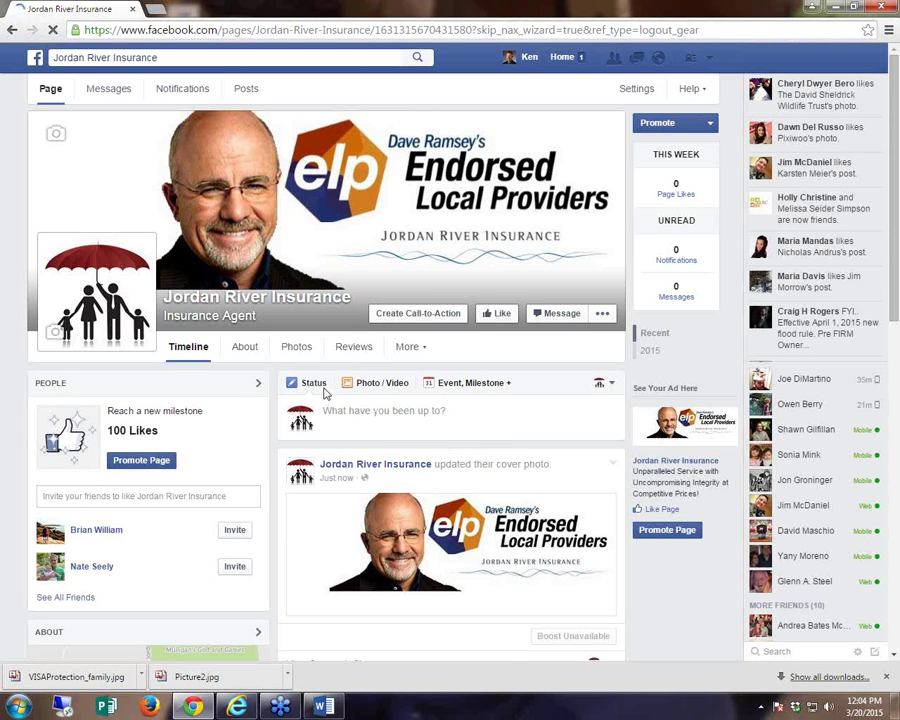
- Open About > Page Info and look over its category, address, phone and description
{"action": "left_click", "coordinate": [245, 348]}
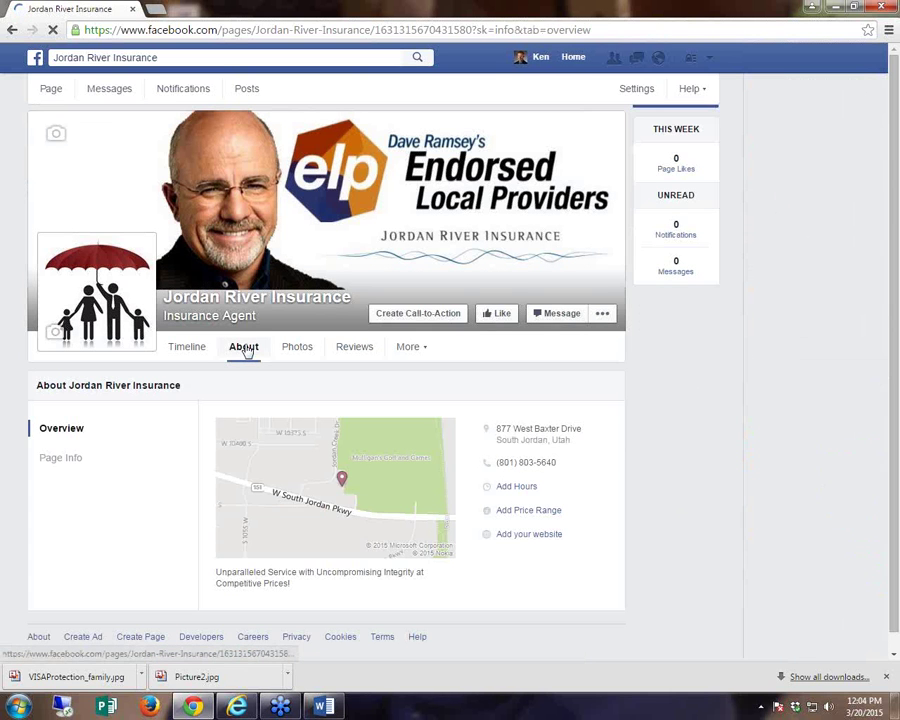
{"action": "left_click", "coordinate": [74, 462]}
{"action": "scroll", "coordinate": [158, 478], "scroll_direction": "down", "scroll_amount": 4}
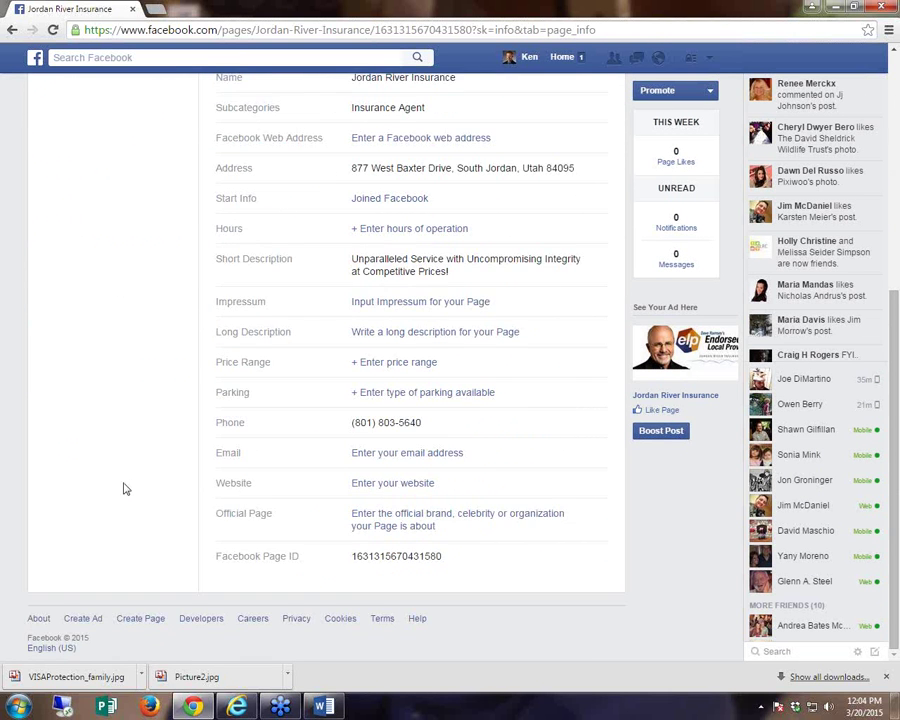
{"action": "scroll", "coordinate": [127, 487], "scroll_direction": "up", "scroll_amount": 1}
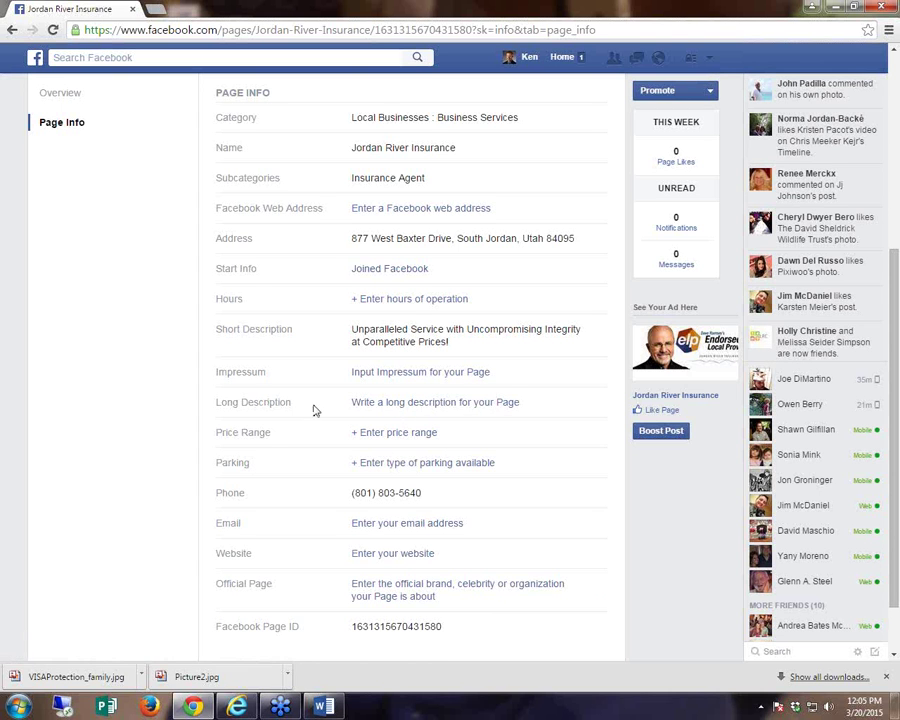
- Paste and save a long description of Jordan River Insurance in Page Info
{"action": "left_click", "coordinate": [371, 404]}
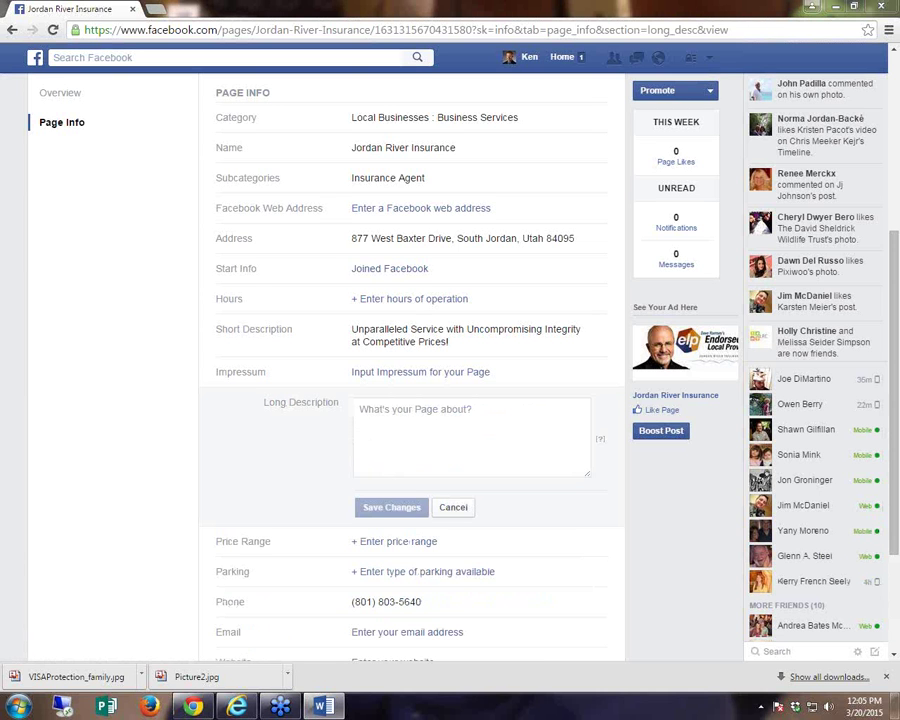
{"action": "left_click", "coordinate": [418, 456]}
{"action": "key", "text": "ctrl+v"}
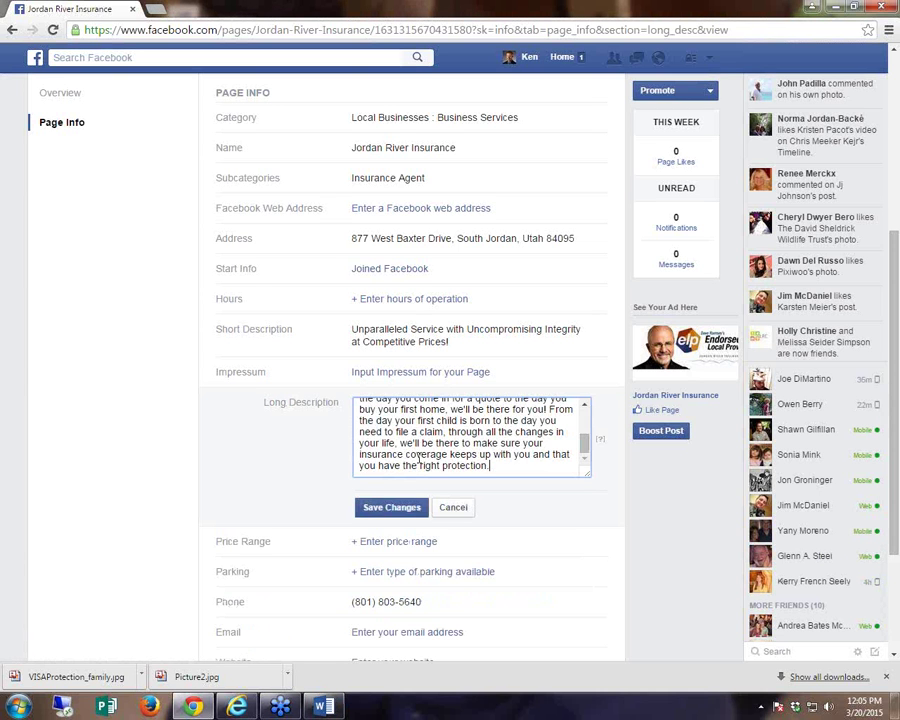
{"action": "left_click", "coordinate": [400, 507]}
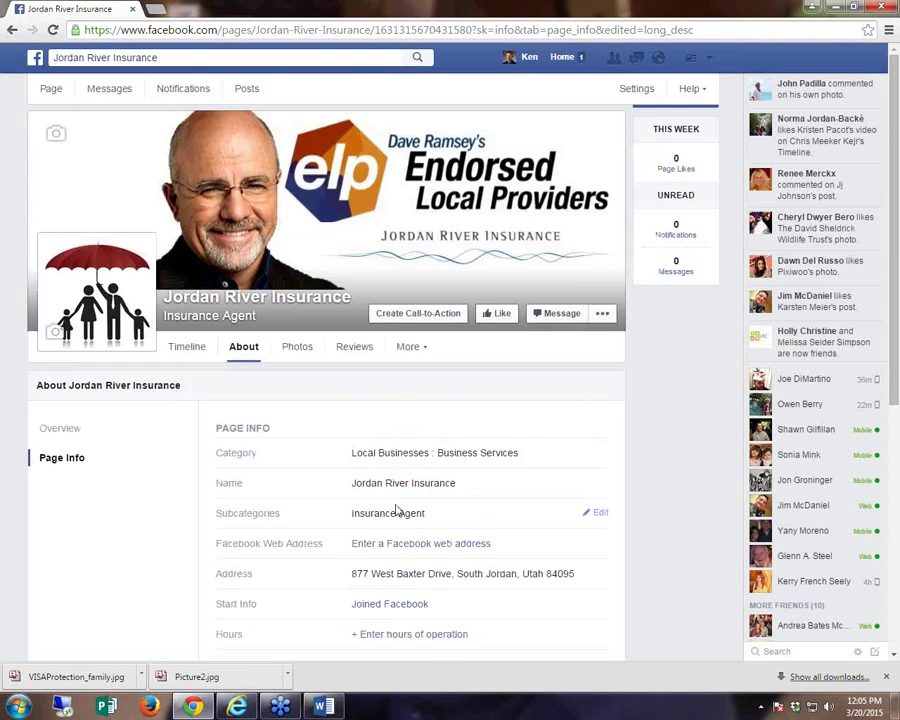
{"action": "scroll", "coordinate": [398, 510], "scroll_direction": "down", "scroll_amount": 4}
{"action": "scroll", "coordinate": [374, 480], "scroll_direction": "up", "scroll_amount": 1}
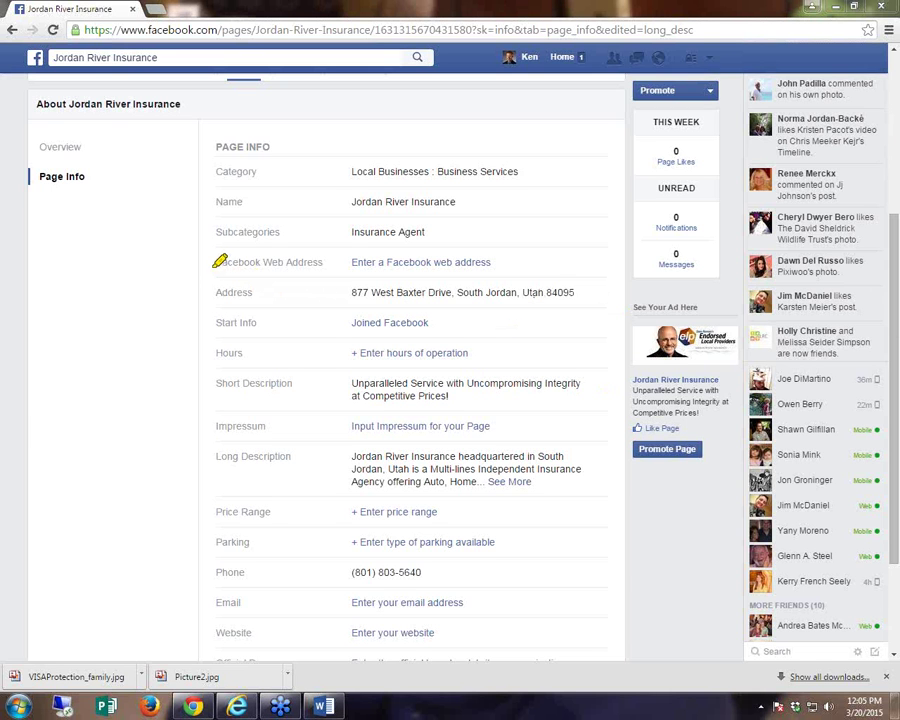
- Open the Facebook web address setting in Page Info
{"action": "left_click_drag", "start_coordinate": [215, 263], "coordinate": [491, 262]}
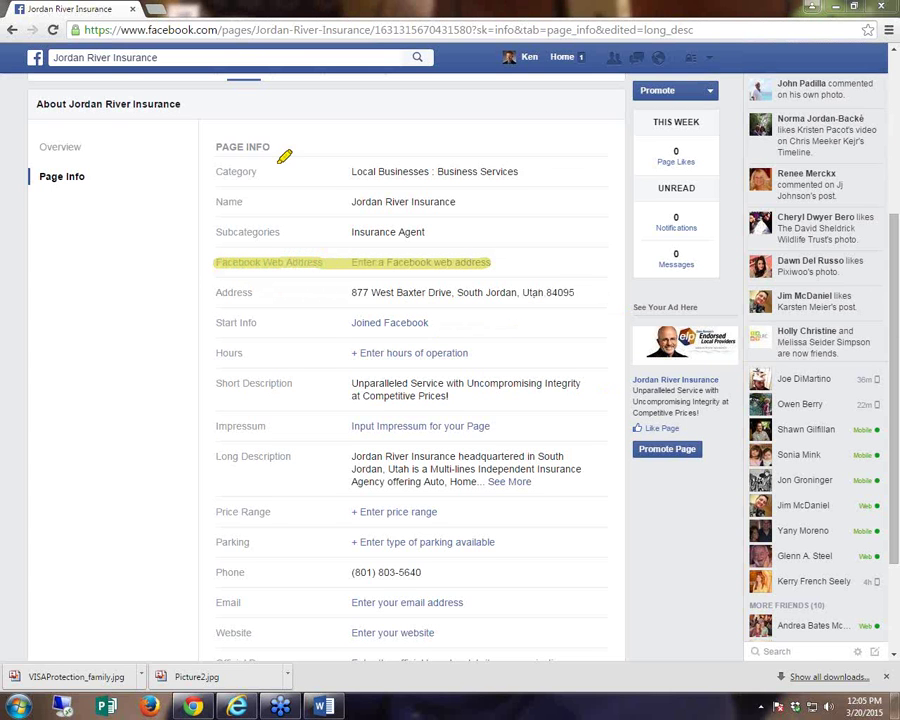
{"action": "left_click_drag", "start_coordinate": [85, 30], "coordinate": [472, 29]}
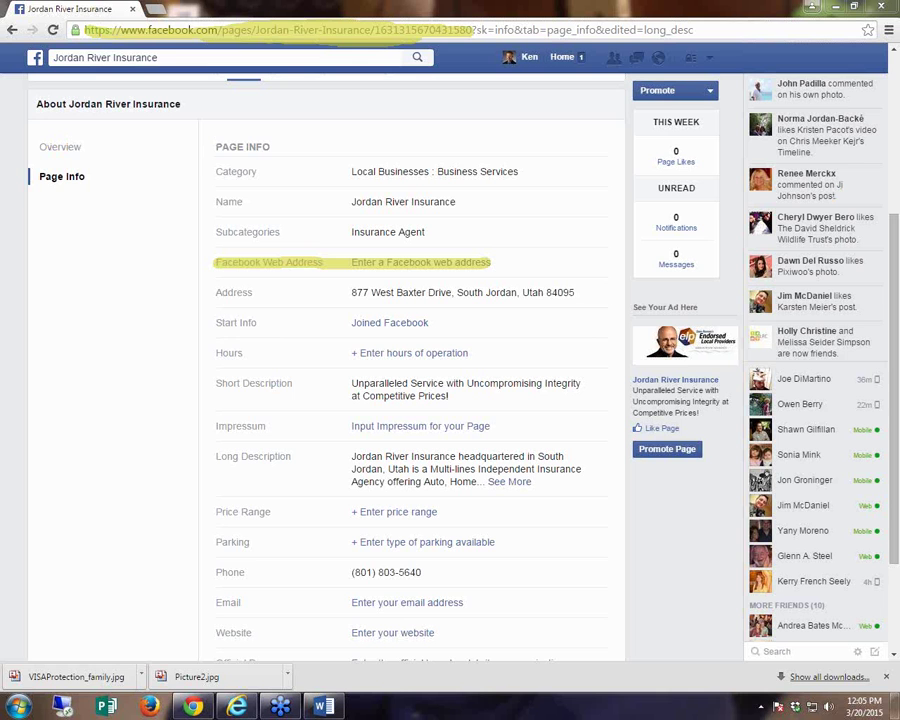
{"action": "left_click", "coordinate": [418, 263]}
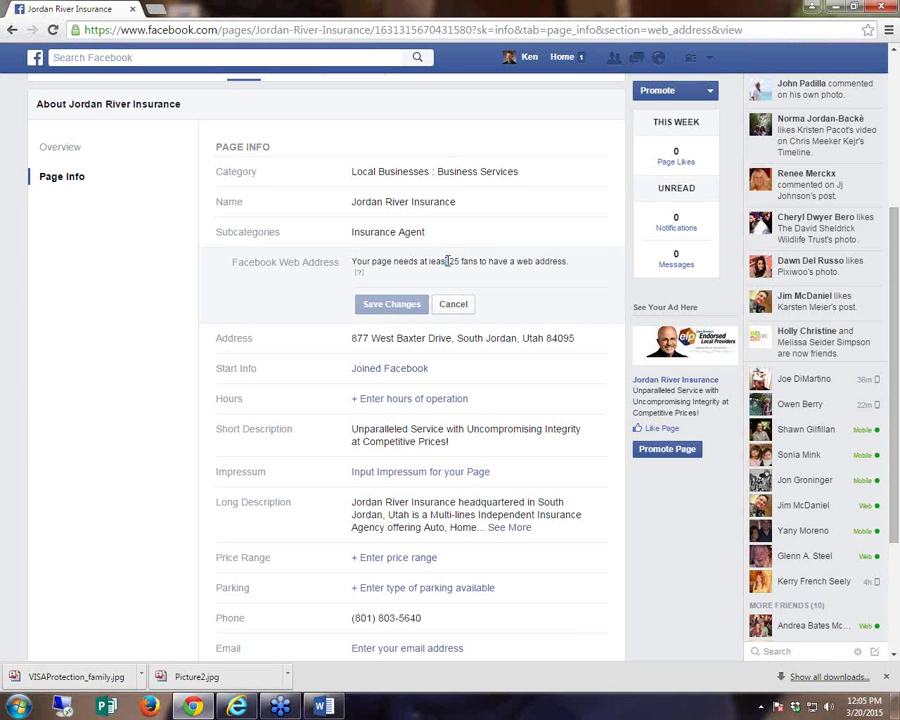
- Leave the web address unset due to the 25-fans requirement and open the hours editor
{"action": "left_click_drag", "start_coordinate": [447, 261], "coordinate": [566, 262]}
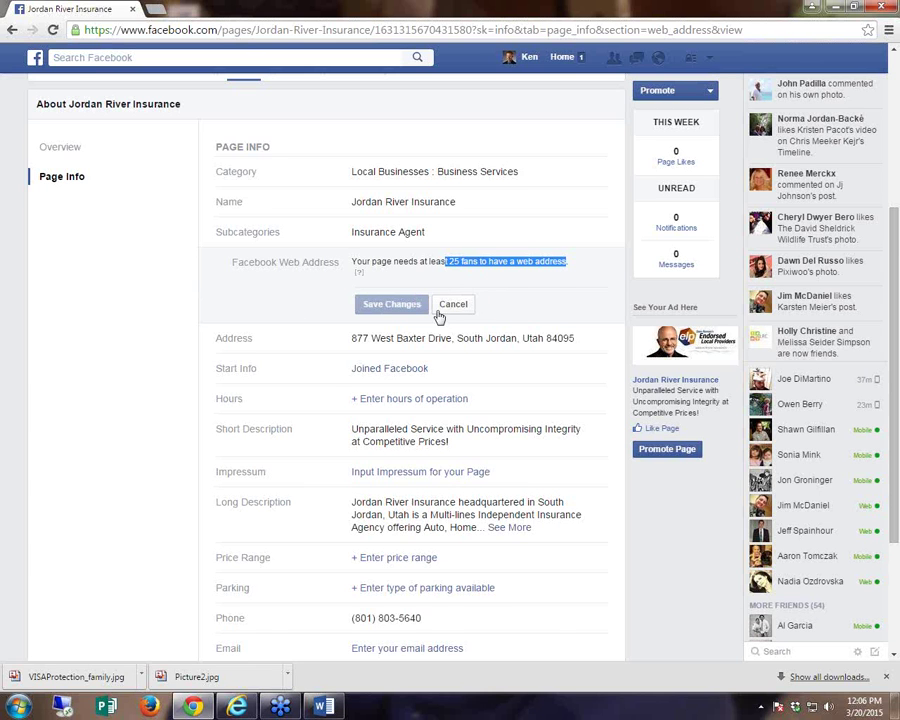
{"action": "scroll", "coordinate": [440, 312], "scroll_direction": "down", "scroll_amount": 1}
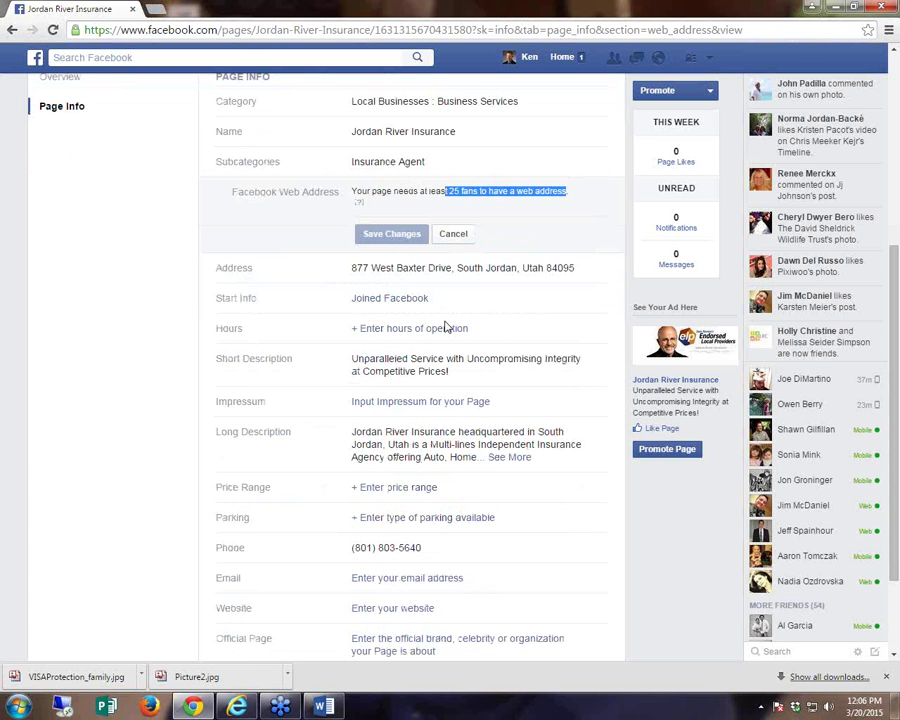
{"action": "scroll", "coordinate": [450, 342], "scroll_direction": "down", "scroll_amount": 1}
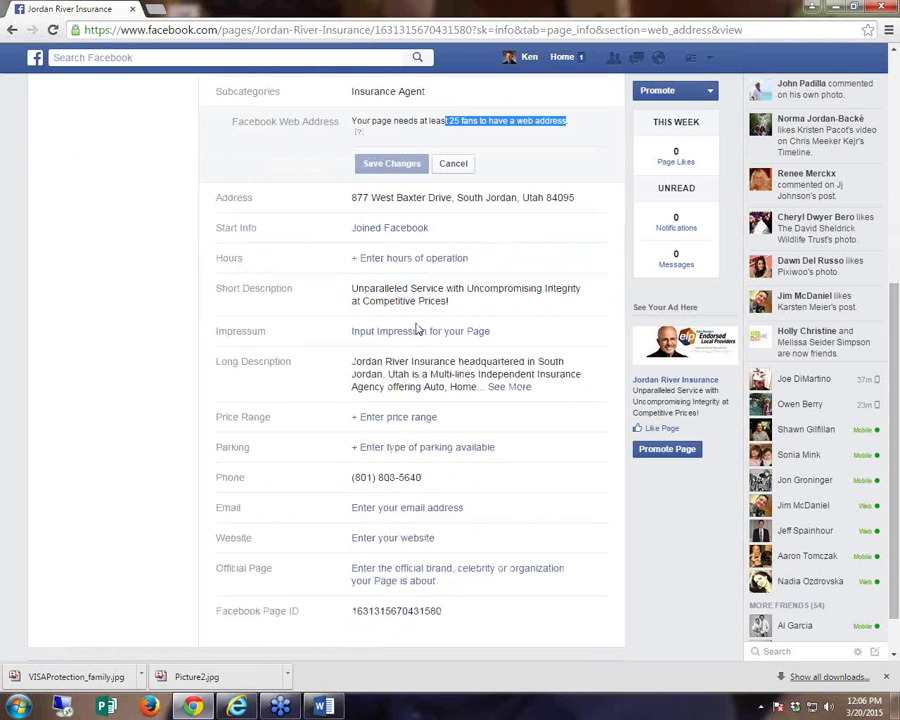
{"action": "left_click", "coordinate": [410, 259]}
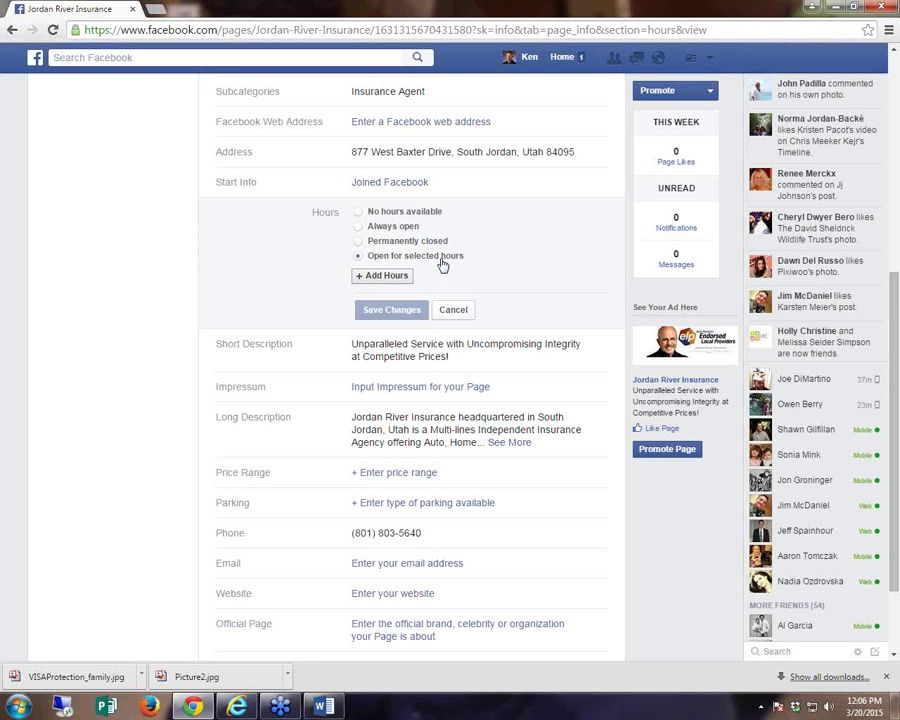
- Add a new hours entry running from 8:00 am to 5:00 pm
{"action": "left_click", "coordinate": [388, 280]}
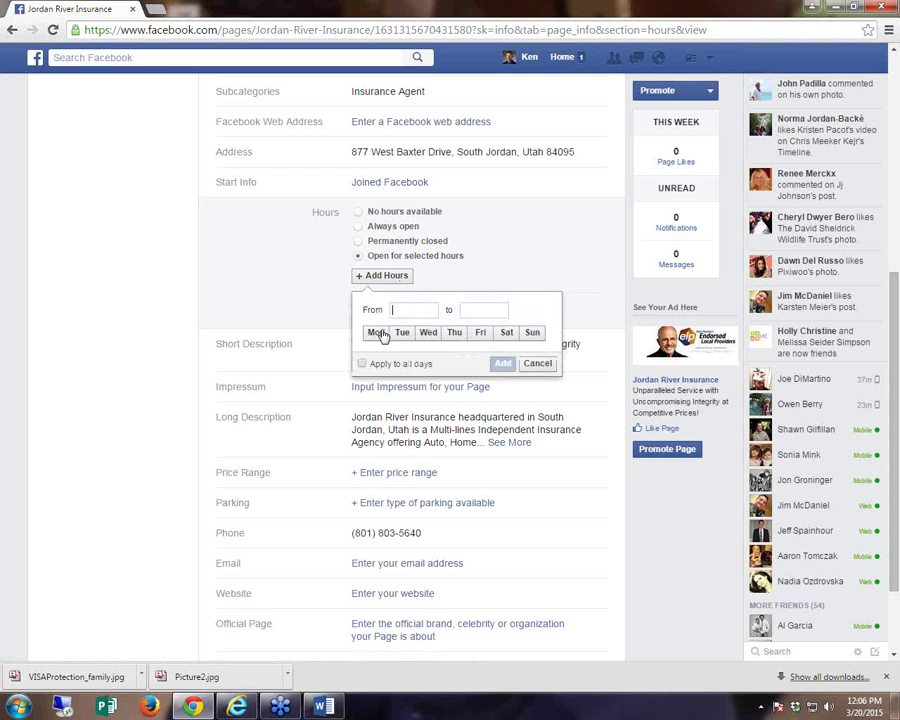
{"action": "type", "text": "8:"}
{"action": "left_click", "coordinate": [405, 327]}
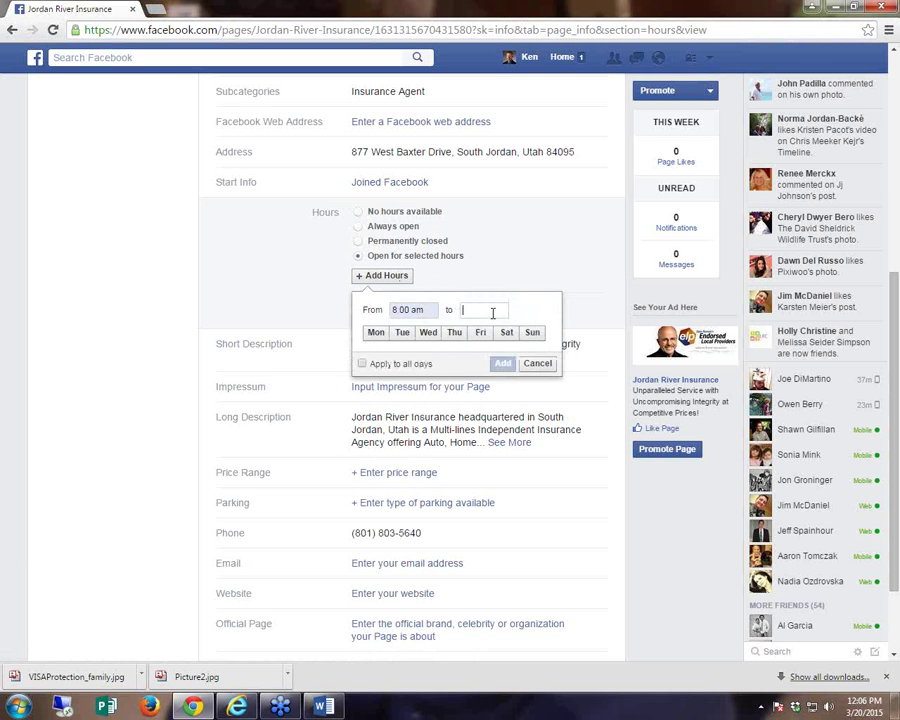
{"action": "left_click", "coordinate": [493, 313]}
{"action": "type", "text": "5"}
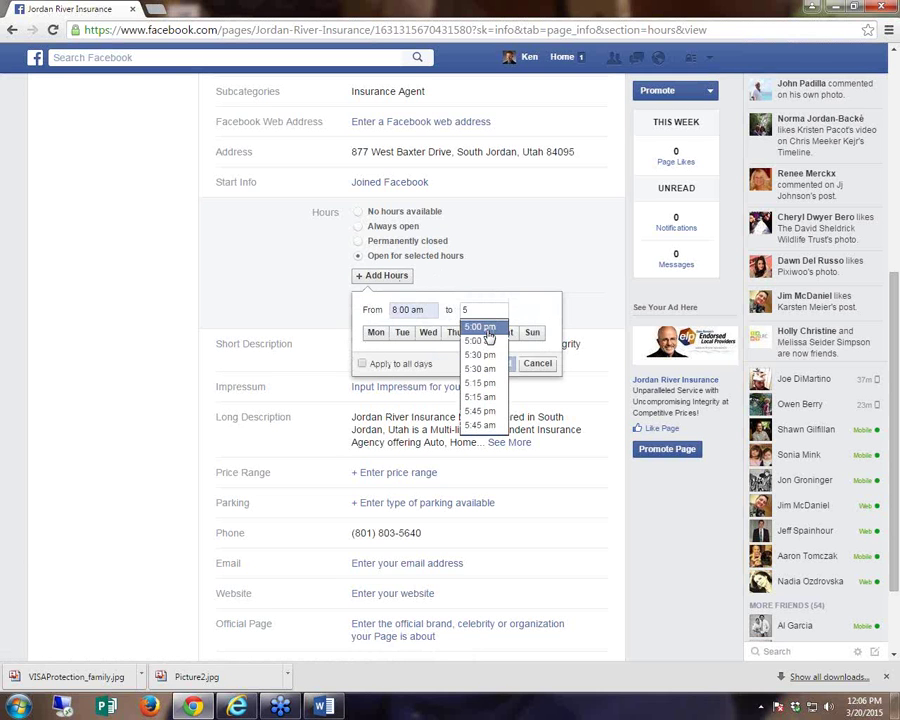
{"action": "left_click", "coordinate": [486, 331]}
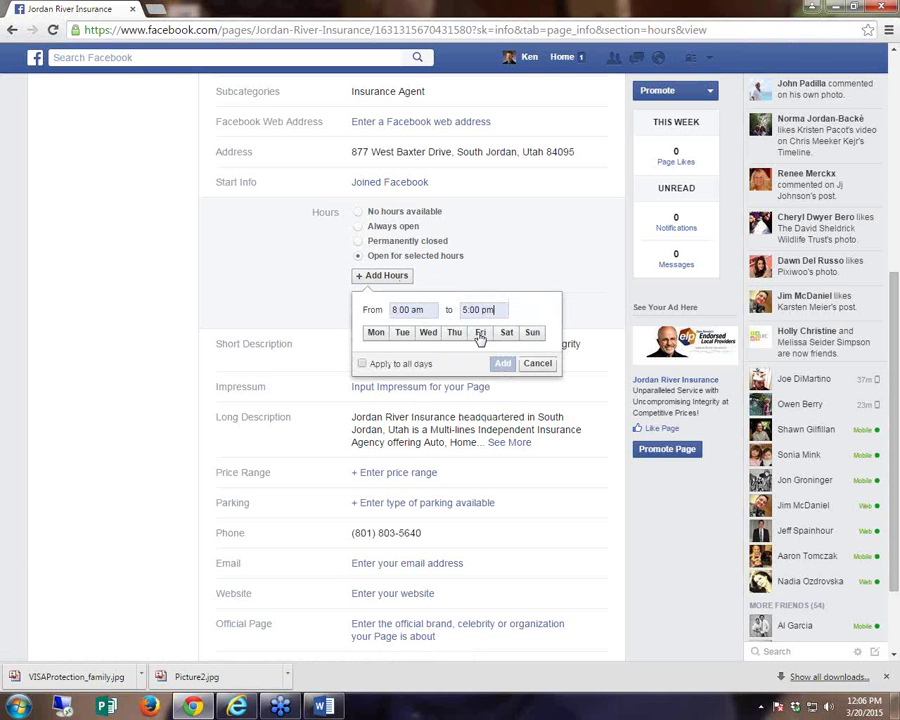
- Apply the hours to Monday through Friday, add them and save the changes
{"action": "left_click", "coordinate": [377, 334]}
{"action": "left_click", "coordinate": [402, 334]}
{"action": "left_click", "coordinate": [432, 336]}
{"action": "left_click", "coordinate": [455, 335]}
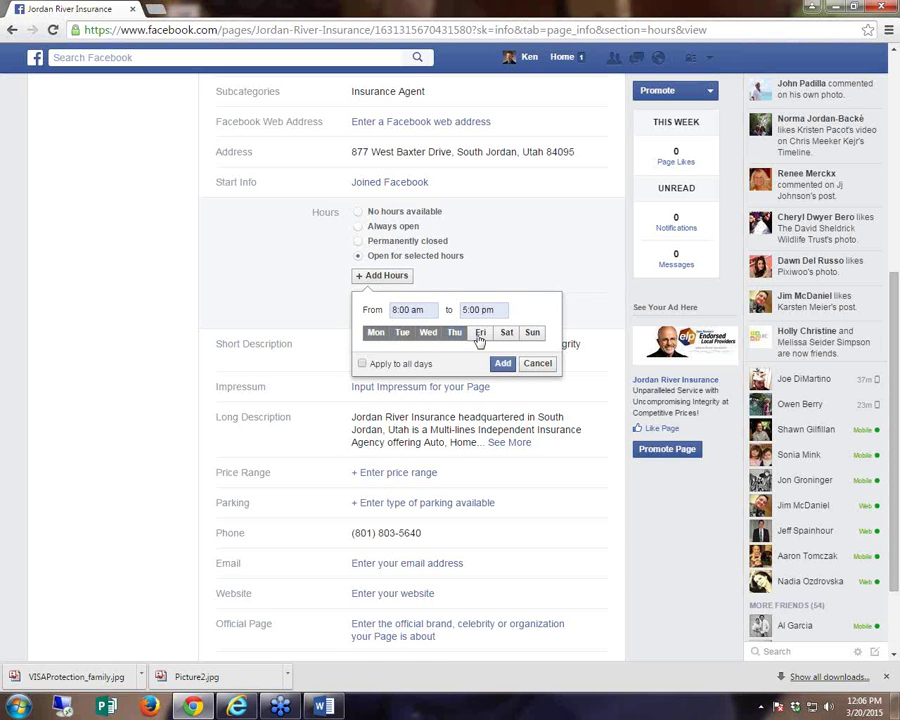
{"action": "left_click", "coordinate": [480, 335]}
{"action": "left_click", "coordinate": [502, 365]}
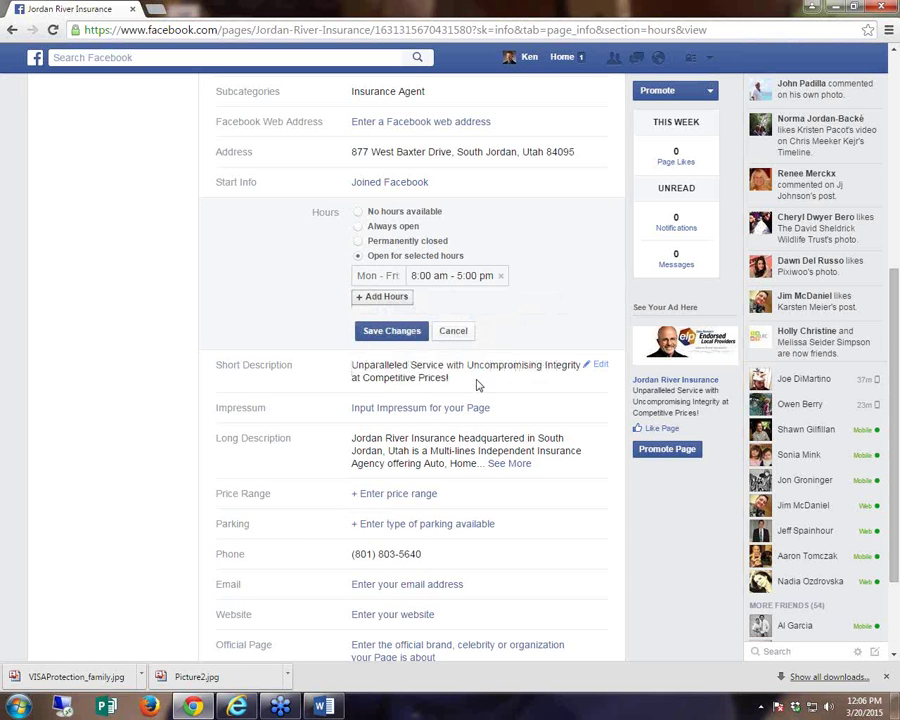
{"action": "left_click", "coordinate": [397, 332]}
{"action": "scroll", "coordinate": [397, 345], "scroll_direction": "down", "scroll_amount": 5}
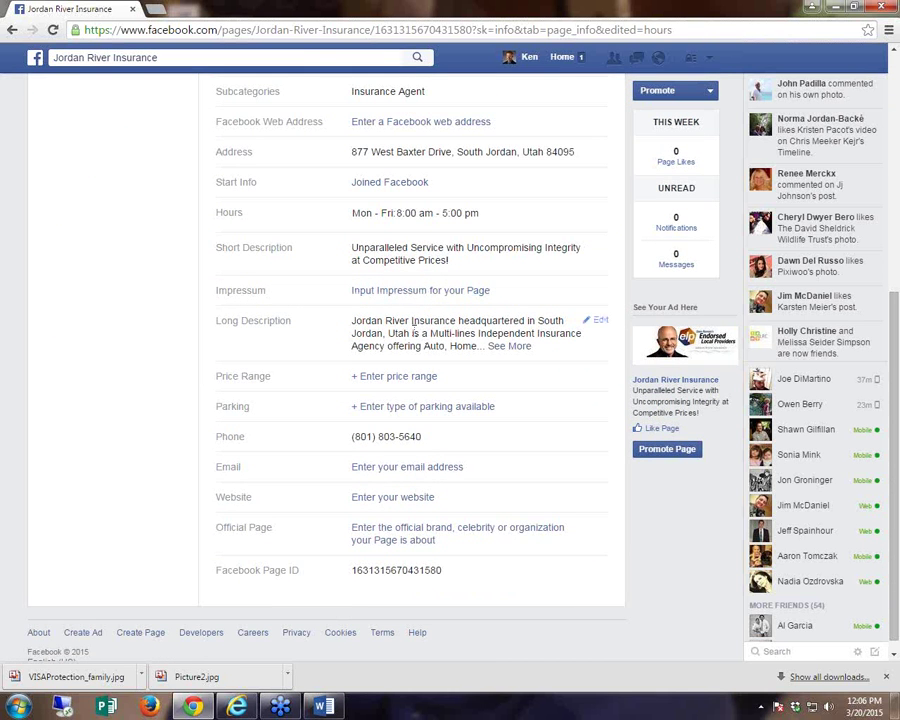
{"action": "scroll", "coordinate": [406, 350], "scroll_direction": "down", "scroll_amount": 1}
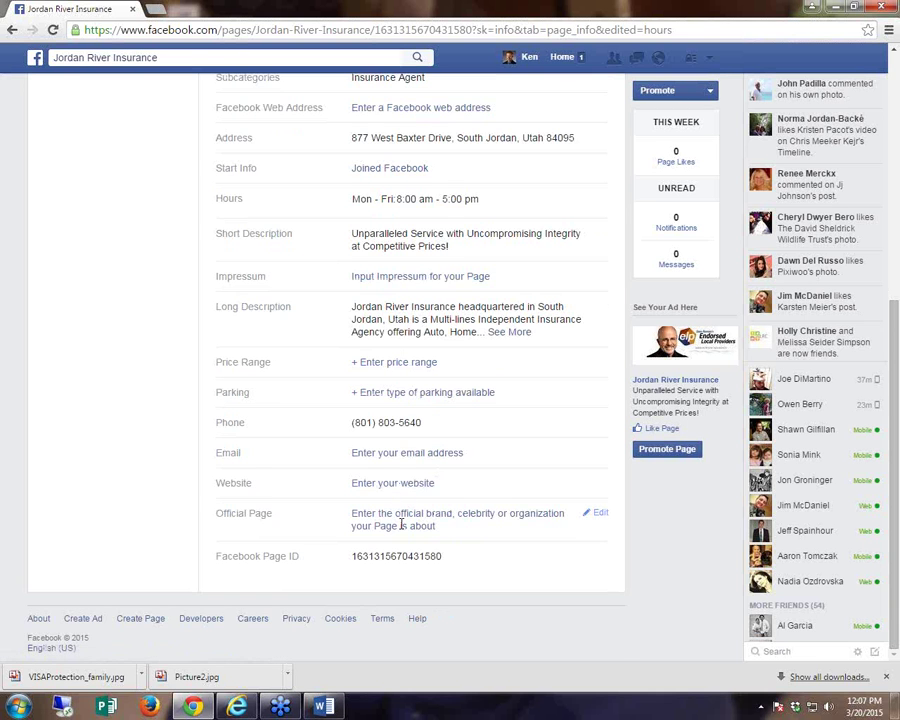
{"action": "scroll", "coordinate": [401, 524], "scroll_direction": "up", "scroll_amount": 5}
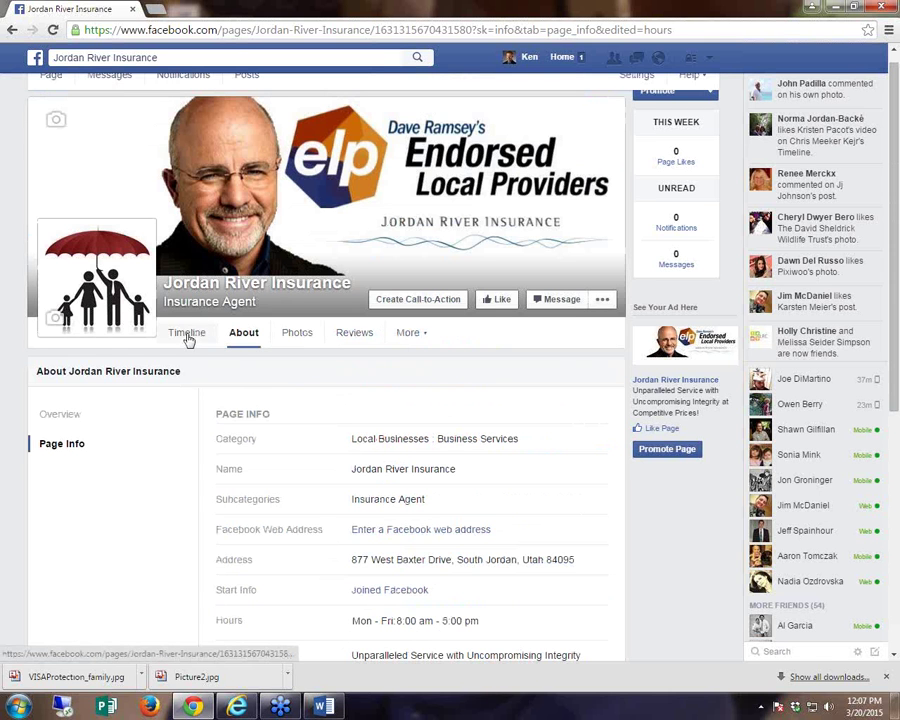
- Review the Jordan River Insurance Timeline, then its About section's Page Info details
{"action": "scroll", "coordinate": [106, 140], "scroll_direction": "up", "scroll_amount": 1}
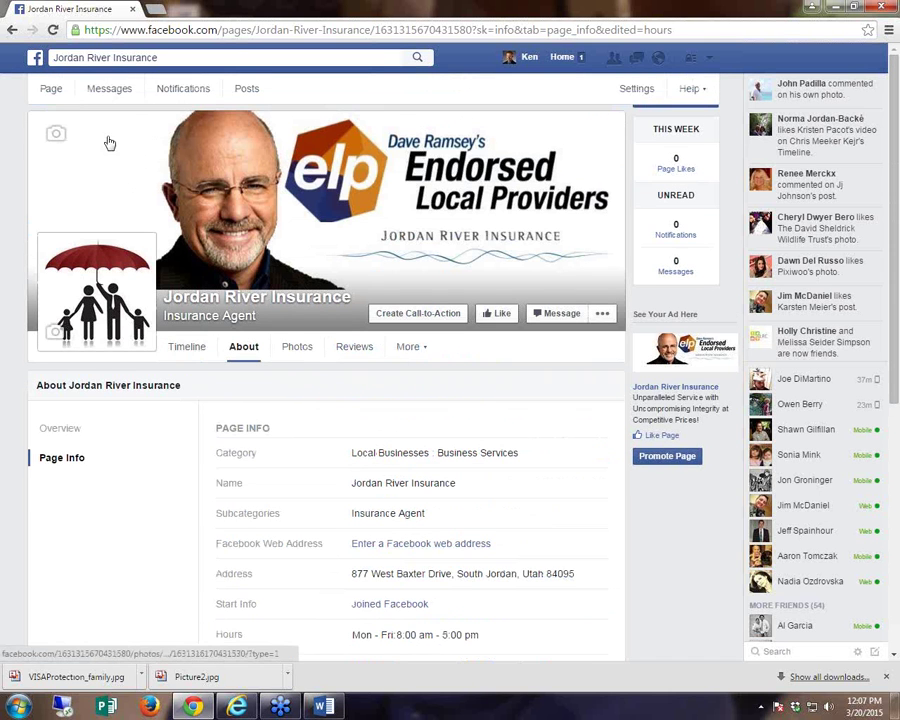
{"action": "left_click", "coordinate": [52, 90]}
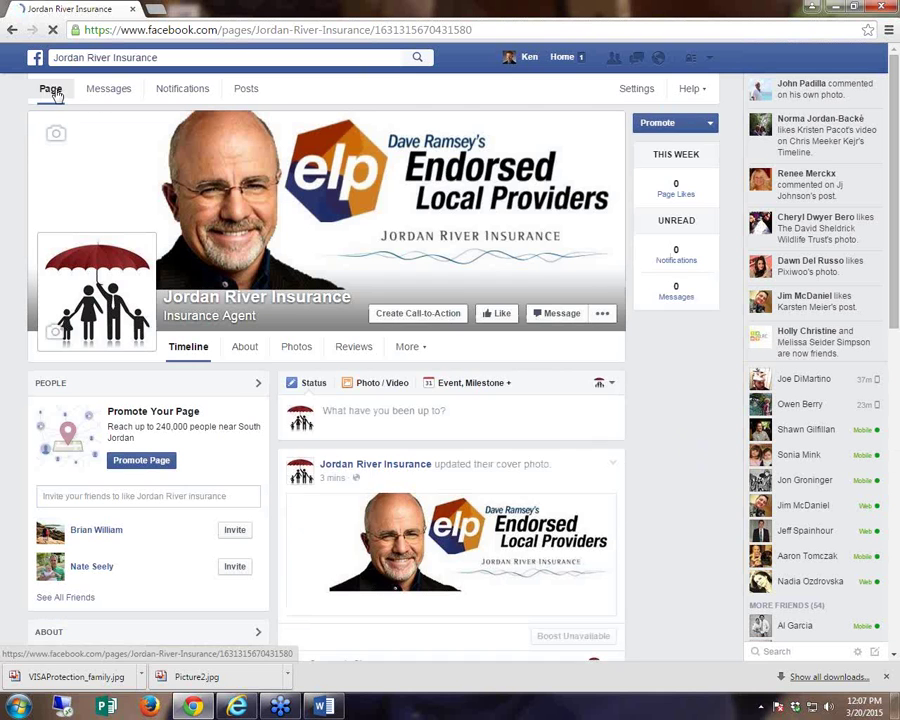
{"action": "left_click", "coordinate": [243, 347]}
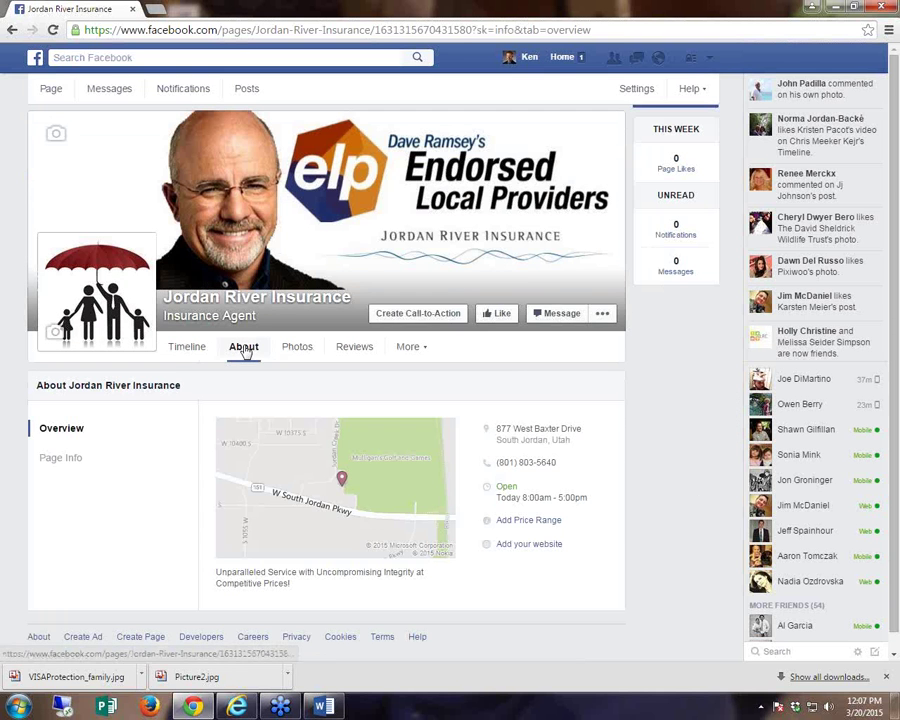
{"action": "left_click", "coordinate": [64, 457]}
{"action": "scroll", "coordinate": [64, 457], "scroll_direction": "down", "scroll_amount": 5}
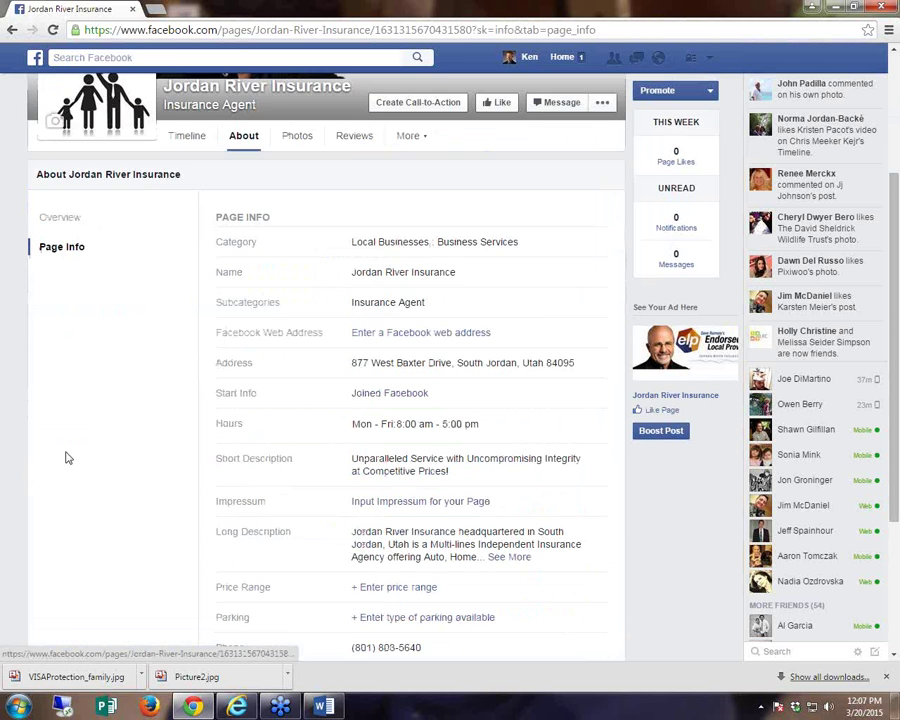
{"action": "scroll", "coordinate": [355, 403], "scroll_direction": "up", "scroll_amount": 3}
{"action": "scroll", "coordinate": [349, 406], "scroll_direction": "up", "scroll_amount": 2}
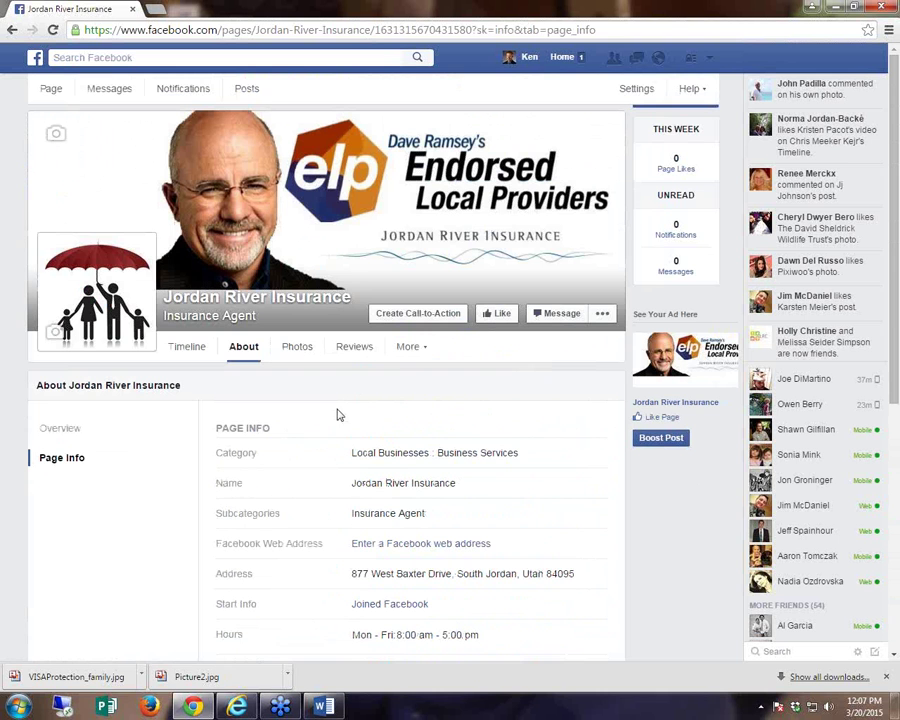
- Return to the Timeline and switch to using Facebook as BenefitStore.net
{"action": "left_click", "coordinate": [47, 88]}
{"action": "scroll", "coordinate": [156, 410], "scroll_direction": "down", "scroll_amount": 2}
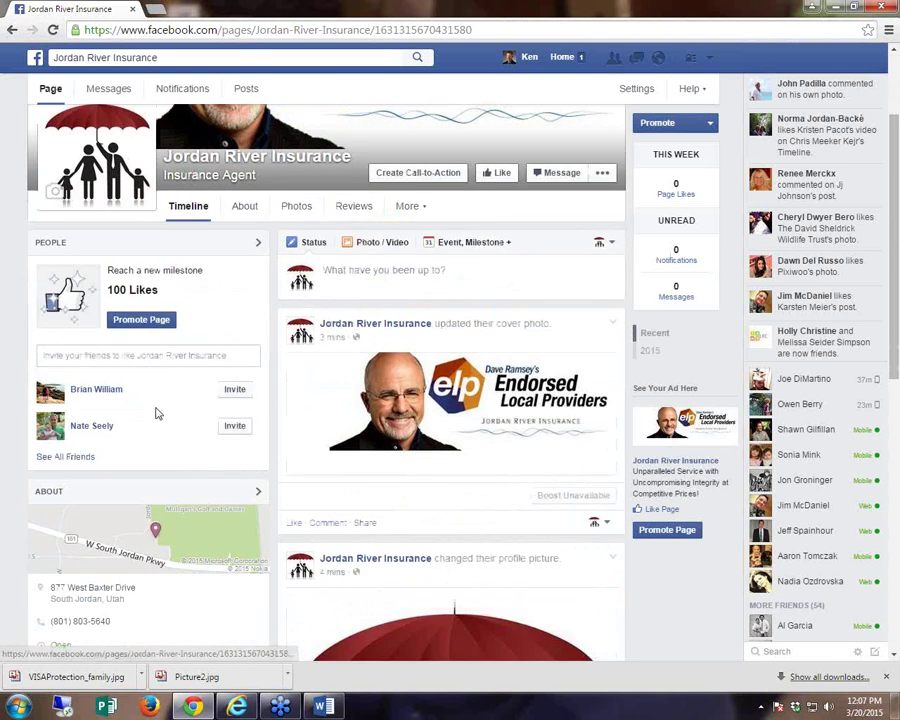
{"action": "scroll", "coordinate": [156, 410], "scroll_direction": "up", "scroll_amount": 2}
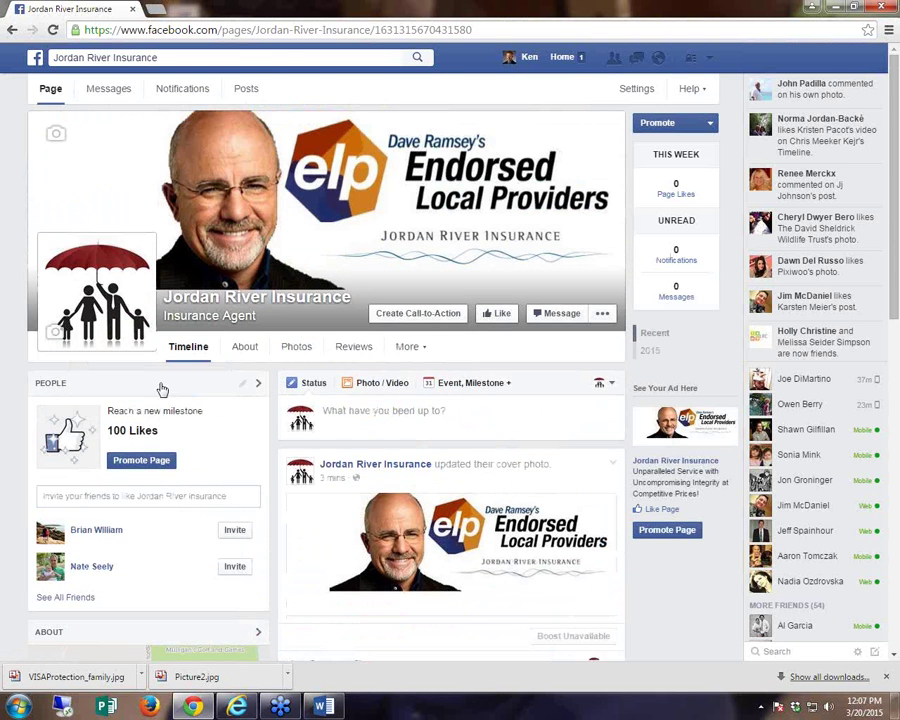
{"action": "left_click", "coordinate": [709, 58]}
{"action": "left_click", "coordinate": [675, 117]}
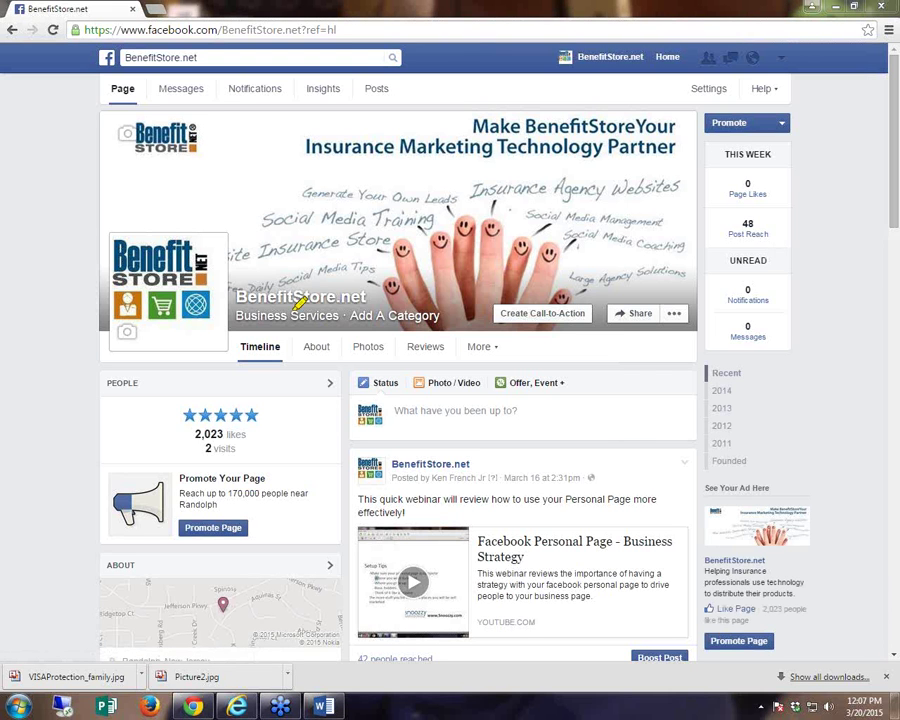
- Begin a call-to-action for the BenefitStore.net Page and pick Sign Up as the button type
{"action": "mouse_move", "coordinate": [595, 290]}
{"action": "left_mouse_down"}
{"action": "mouse_move", "coordinate": [497, 290]}
{"action": "mouse_move", "coordinate": [538, 350]}
{"action": "mouse_move", "coordinate": [608, 345]}
{"action": "mouse_move", "coordinate": [582, 382]}
{"action": "mouse_move", "coordinate": [600, 437]}
{"action": "mouse_move", "coordinate": [593, 360]}
{"action": "mouse_move", "coordinate": [583, 394]}
{"action": "mouse_move", "coordinate": [589, 362]}
{"action": "mouse_move", "coordinate": [622, 400]}
{"action": "left_mouse_up"}
{"action": "left_click", "coordinate": [540, 313]}
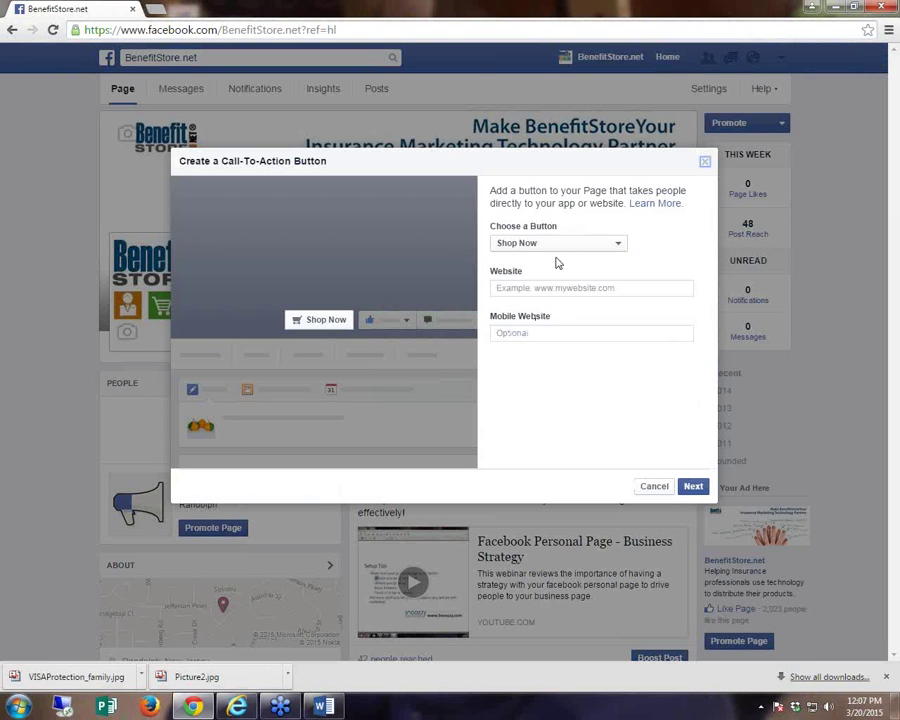
{"action": "left_click", "coordinate": [619, 246]}
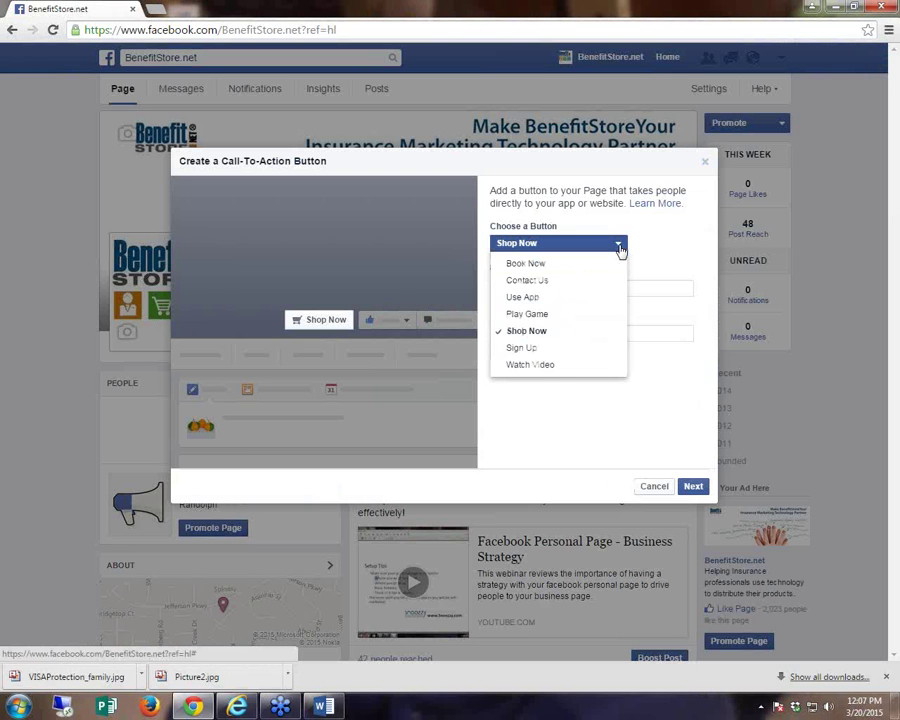
{"action": "left_click", "coordinate": [555, 350]}
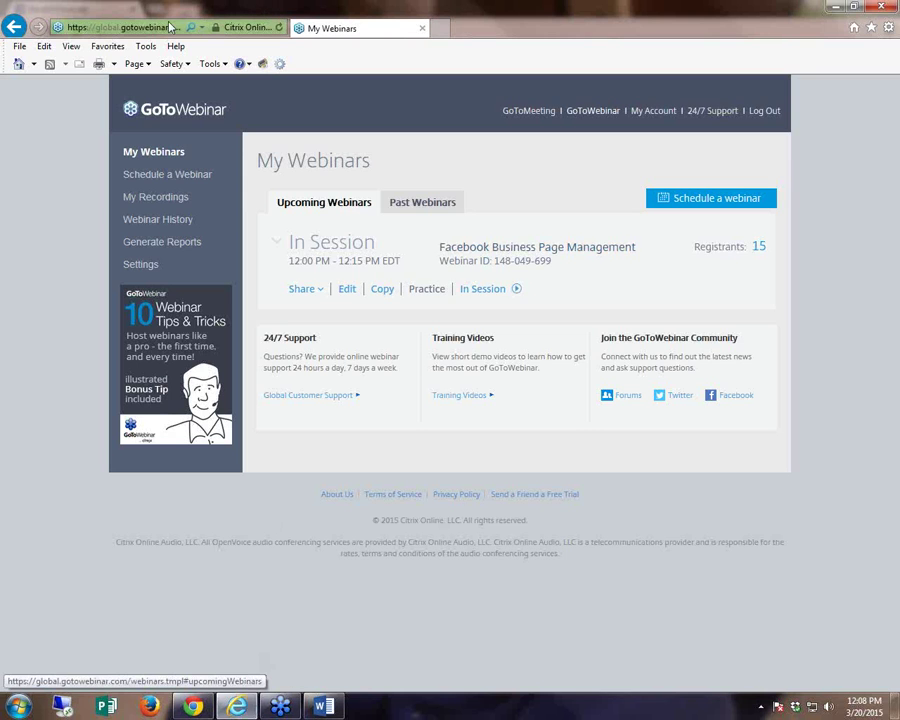
- Go to benefitstore.net in Internet Explorer and open its SIGN UP page
{"action": "left_click", "coordinate": [122, 26]}
{"action": "type", "text": "be"}
{"action": "key", "text": "Return"}
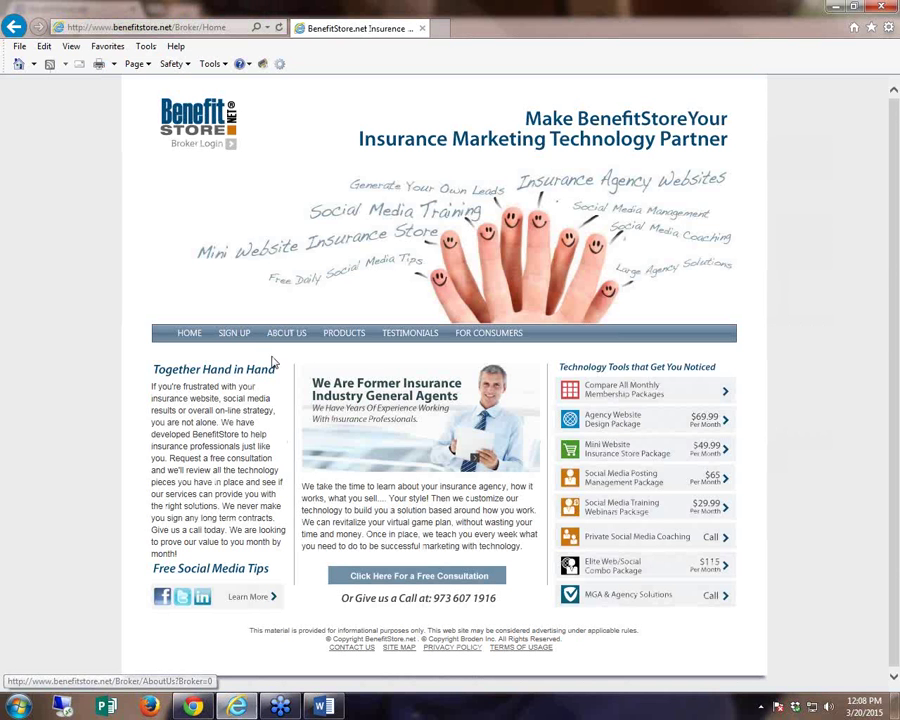
{"action": "left_click", "coordinate": [232, 334]}
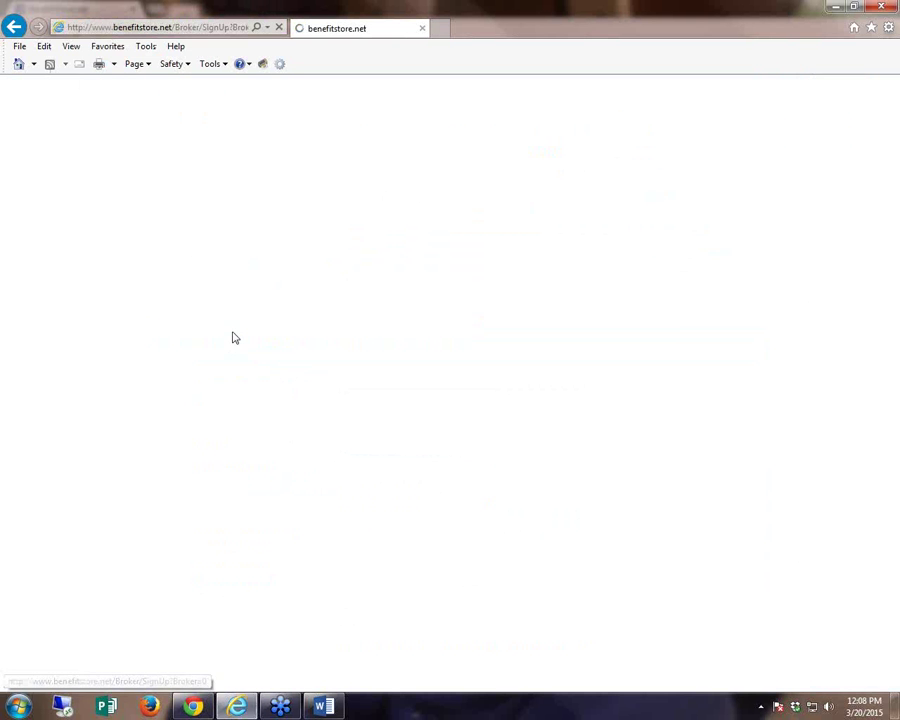
- Copy the sign-up page's web address and switch back to Facebook
{"action": "left_click", "coordinate": [128, 27]}
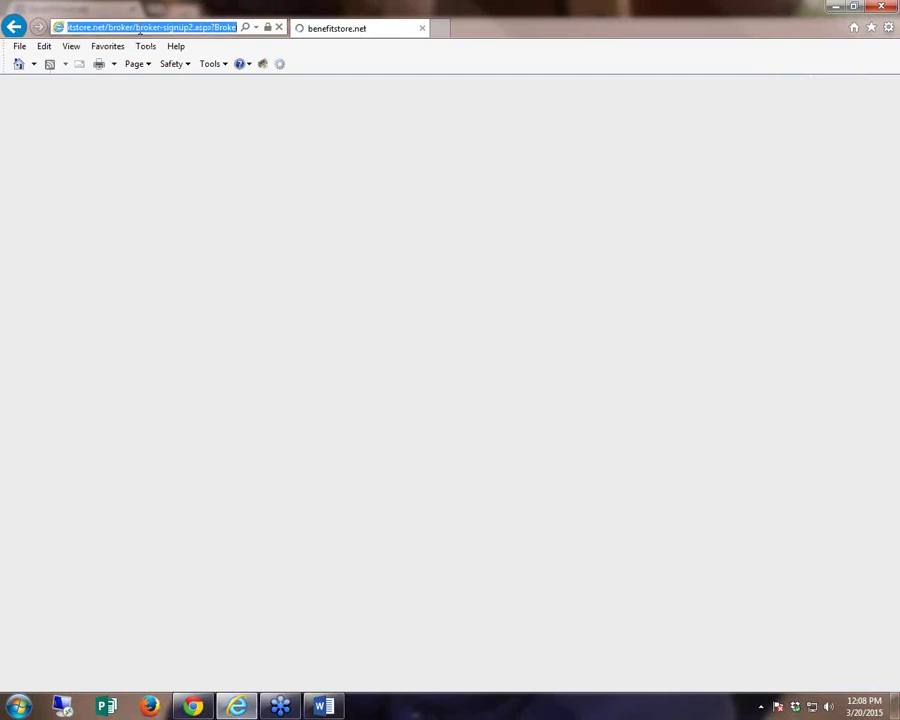
{"action": "left_click", "coordinate": [139, 28]}
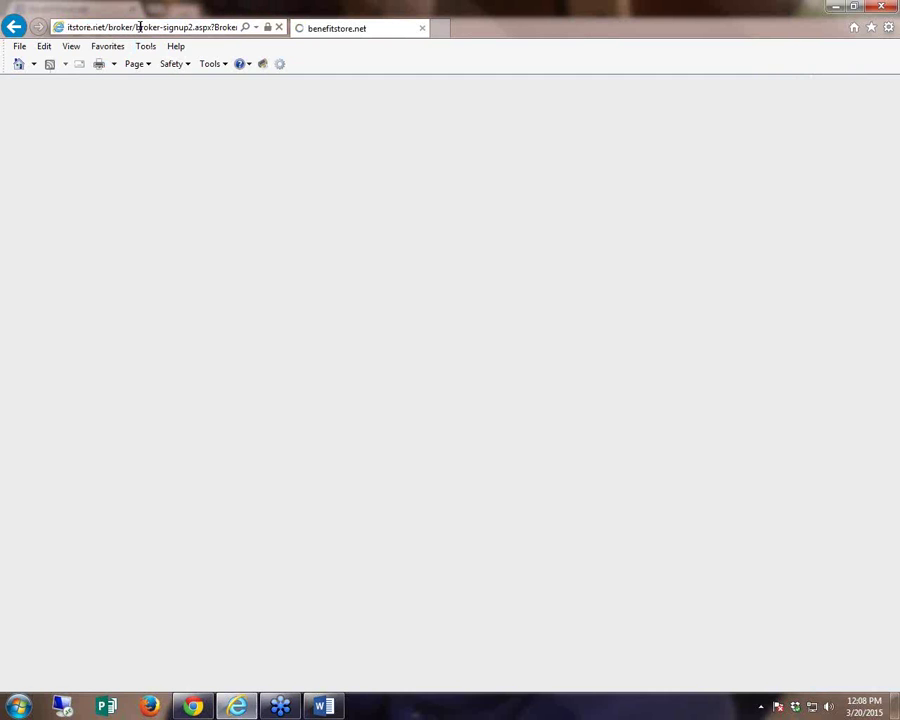
{"action": "right_click", "coordinate": [139, 28]}
{"action": "left_click", "coordinate": [113, 28]}
{"action": "triple_click", "coordinate": [113, 28]}
{"action": "right_click", "coordinate": [113, 28]}
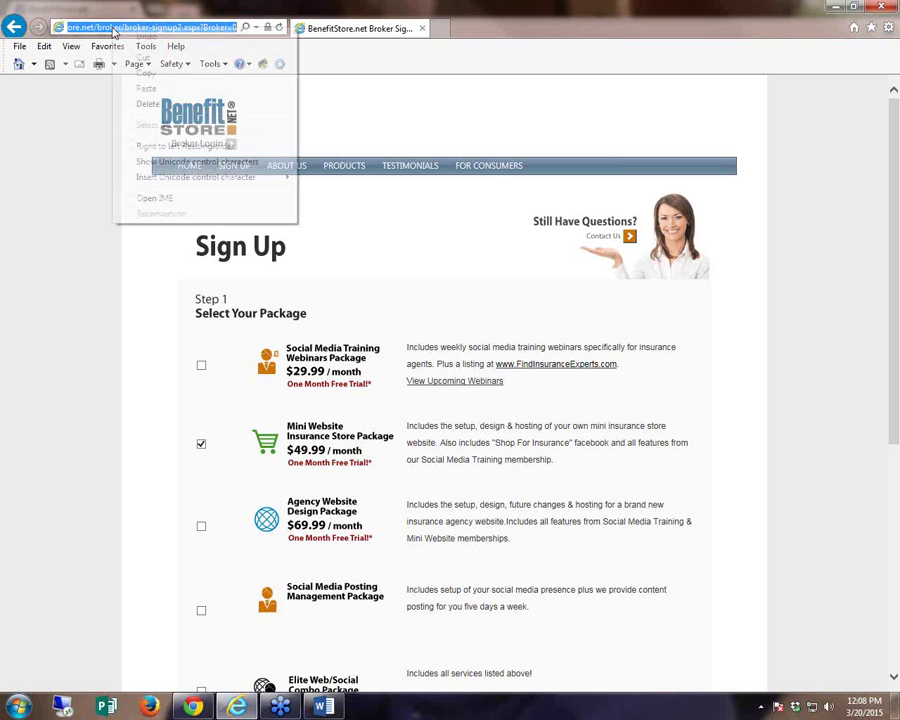
{"action": "left_click", "coordinate": [146, 73]}
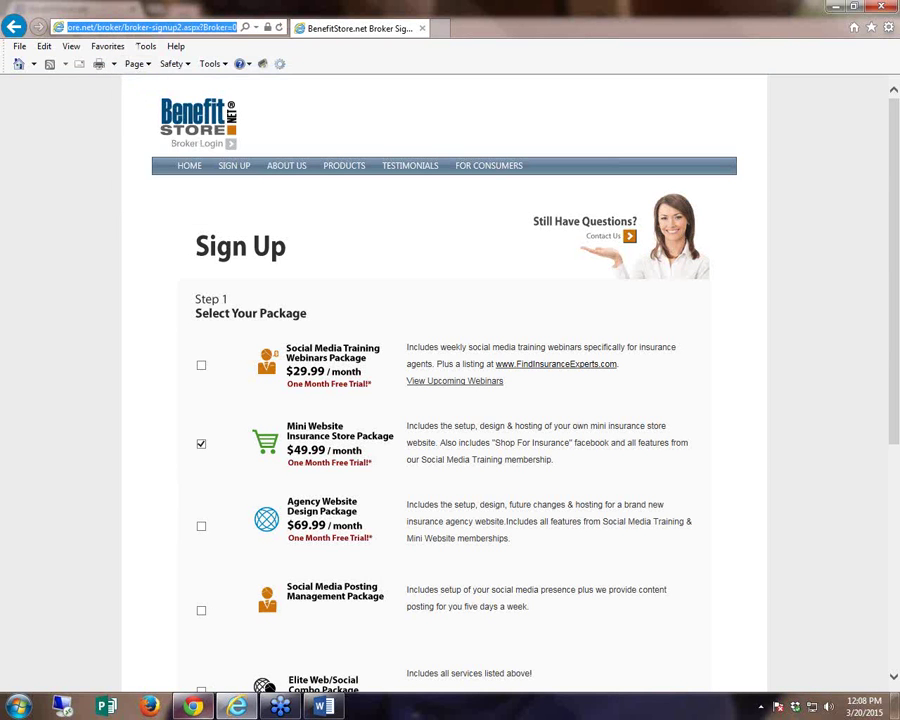
{"action": "key", "text": "alt+Tab"}
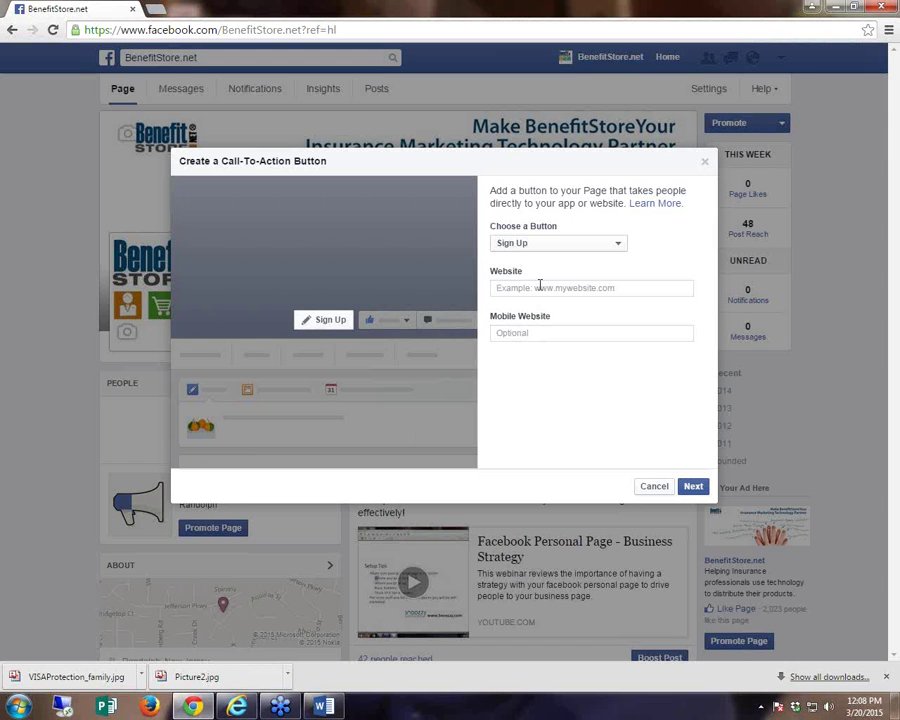
- Paste the sign-up address as the button's website link and create the Sign Up button
{"action": "left_click", "coordinate": [535, 289]}
{"action": "key", "text": "ctrl+v"}
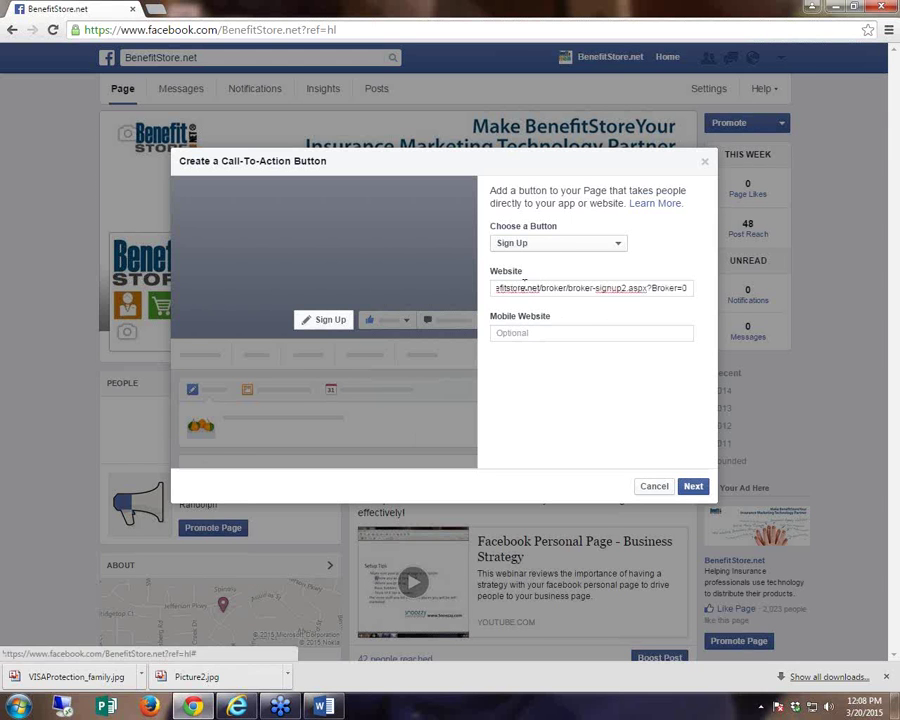
{"action": "left_click", "coordinate": [694, 487]}
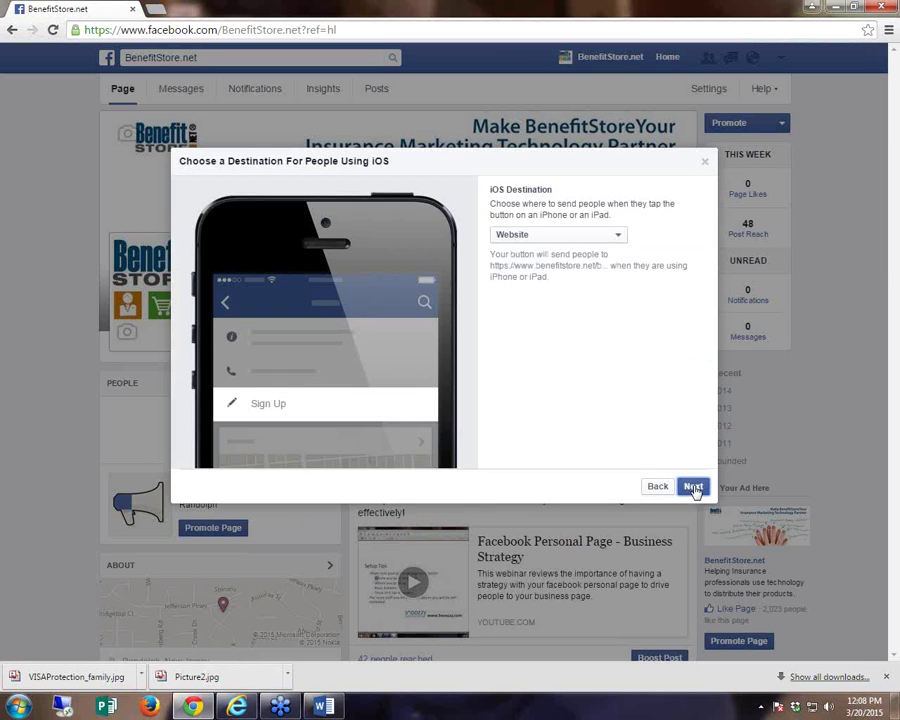
{"action": "left_click", "coordinate": [694, 486]}
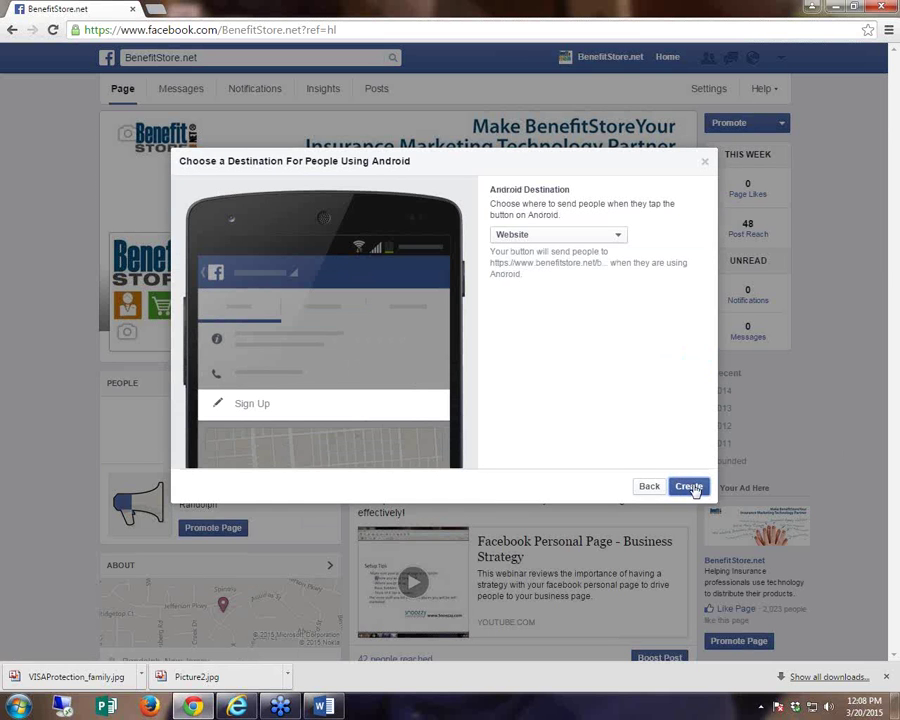
{"action": "left_click", "coordinate": [689, 487]}
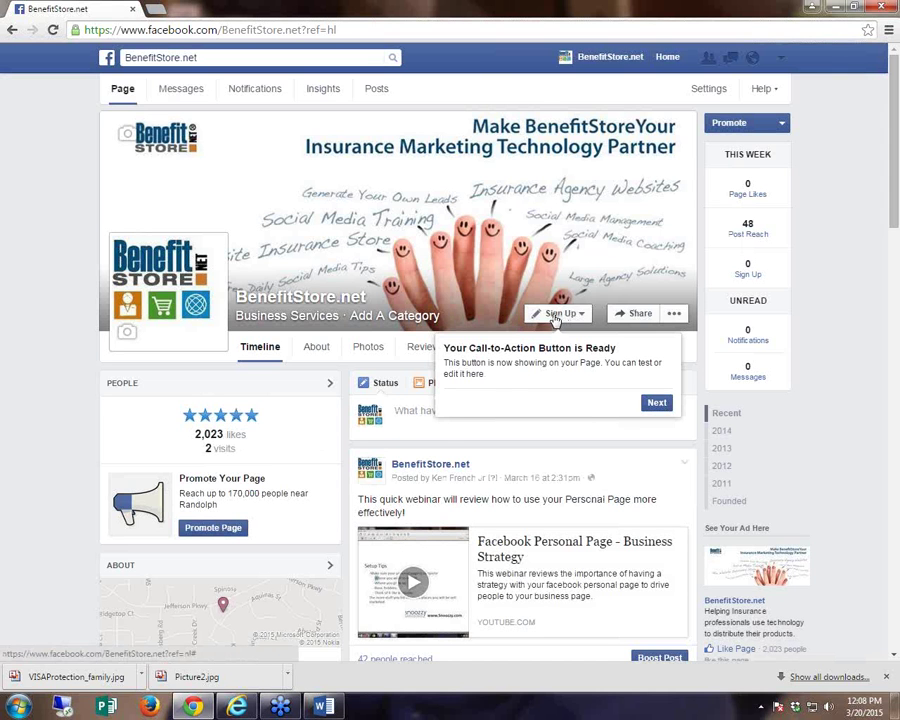
- Finish the button walkthrough, test the Sign Up link, and return to the Page tab
{"action": "left_click", "coordinate": [556, 318]}
{"action": "left_click", "coordinate": [671, 324]}
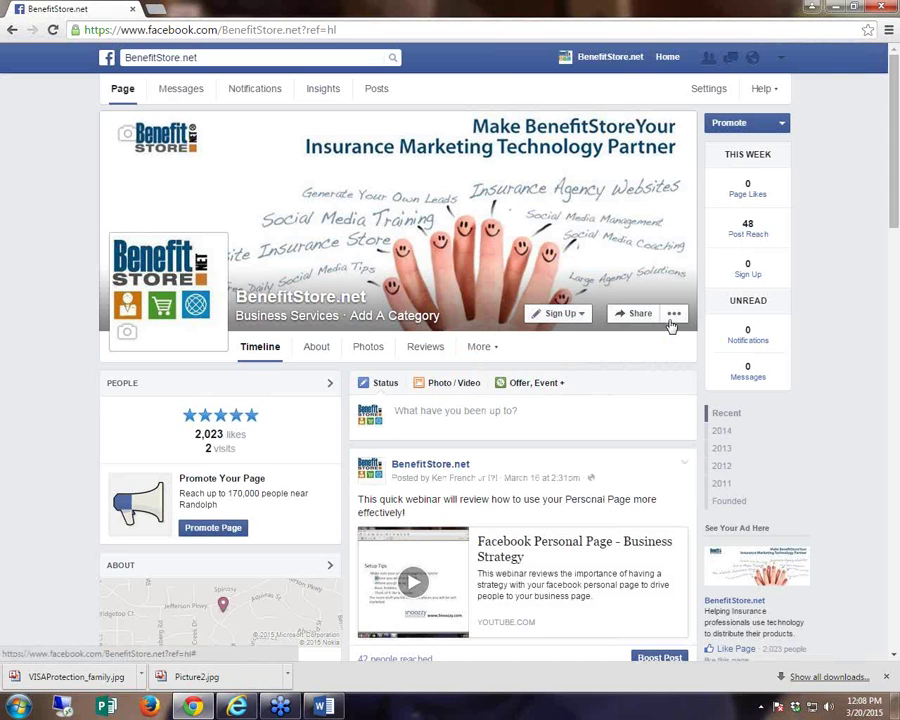
{"action": "left_click", "coordinate": [557, 315]}
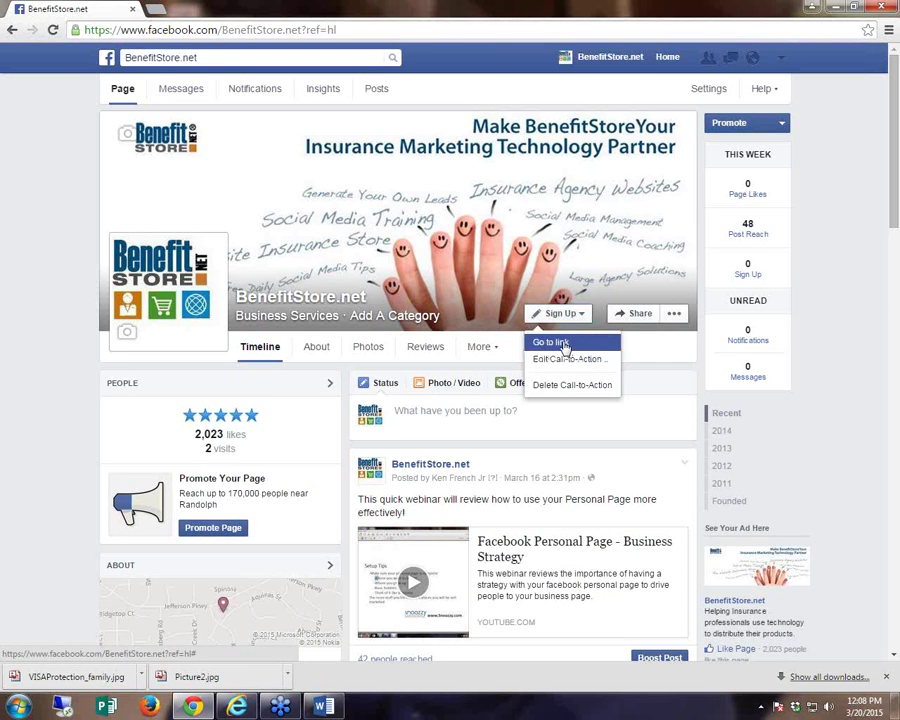
{"action": "left_click", "coordinate": [566, 345]}
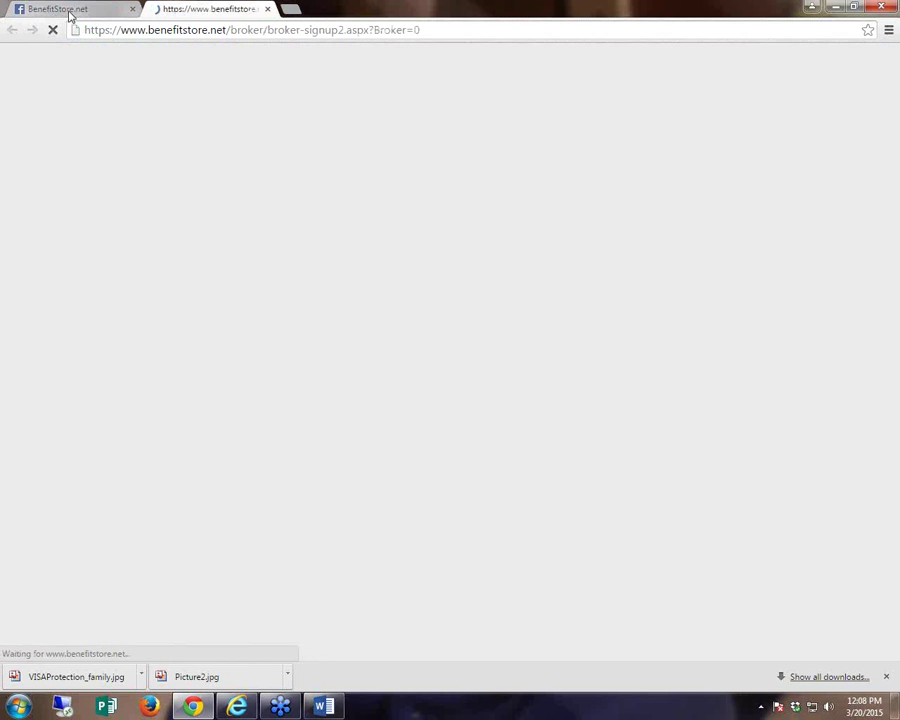
{"action": "left_click", "coordinate": [70, 10]}
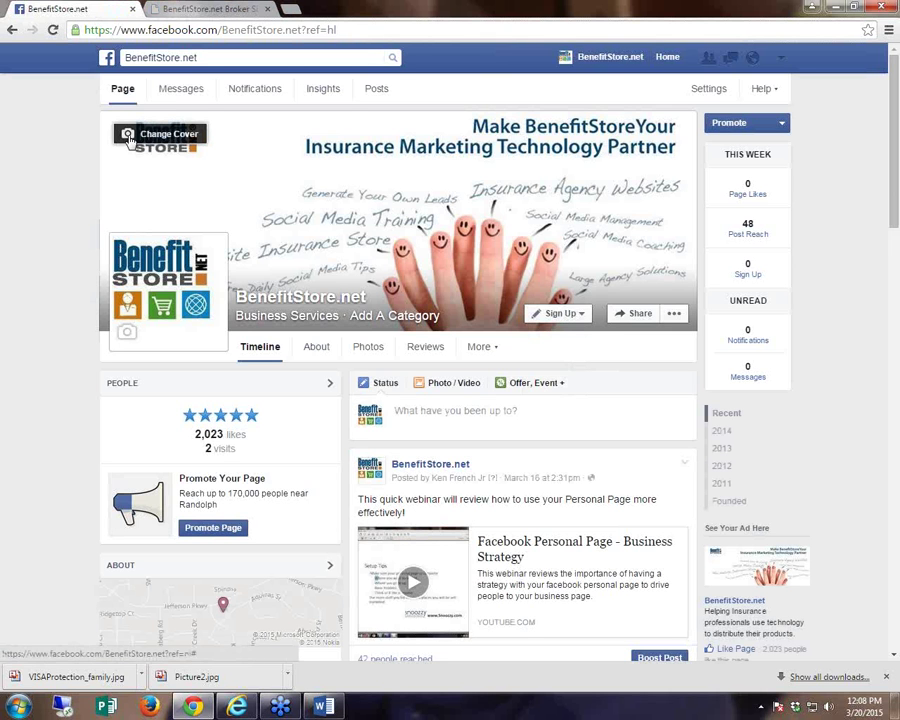
{"action": "left_click", "coordinate": [579, 317]}
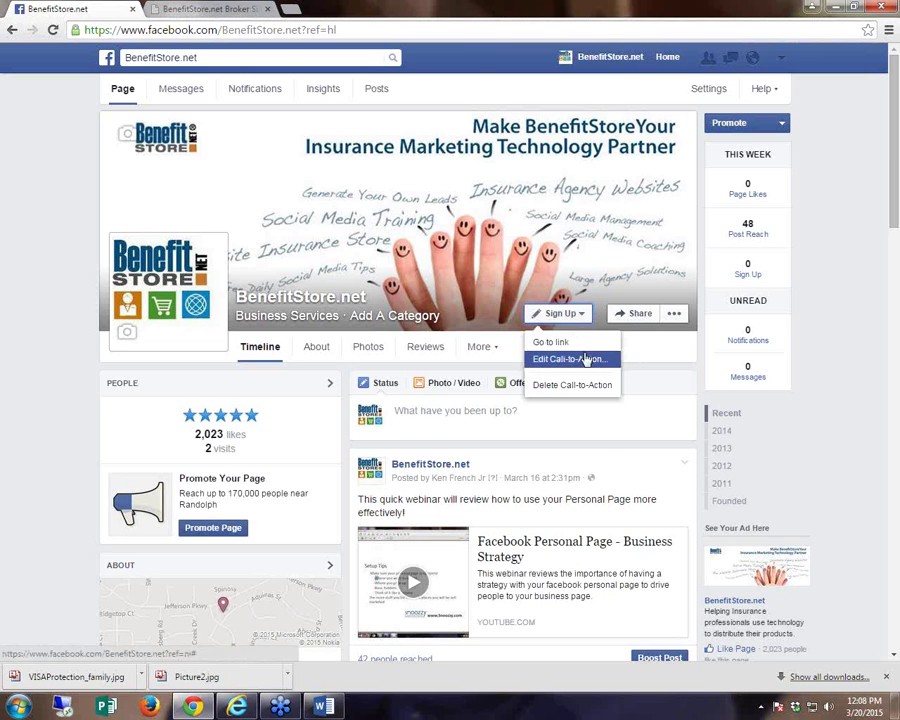
{"action": "left_click", "coordinate": [570, 358]}
{"action": "left_click", "coordinate": [617, 244]}
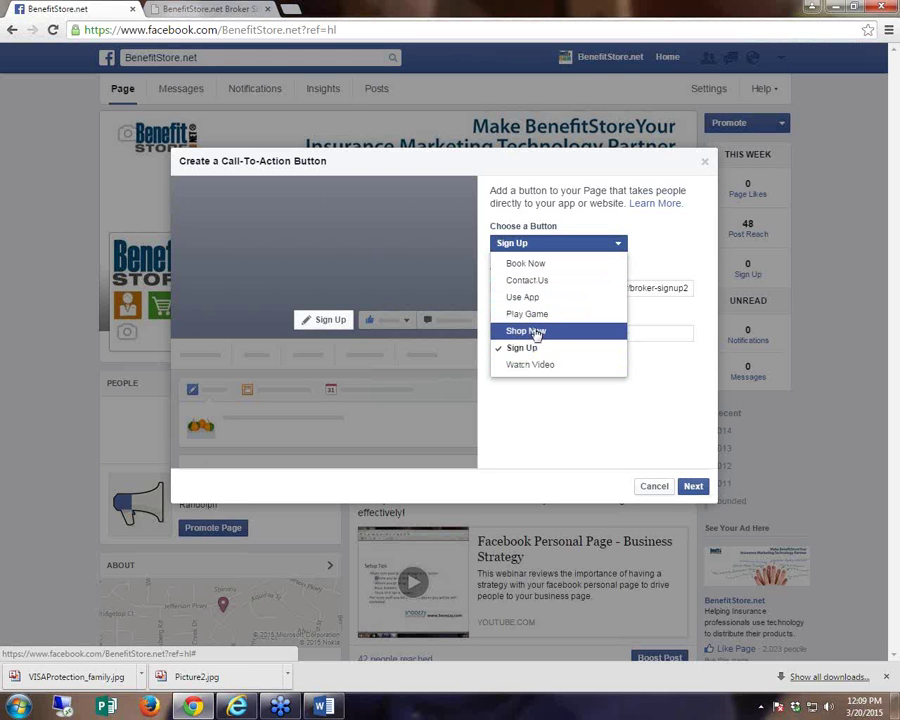
{"action": "left_click", "coordinate": [704, 162]}
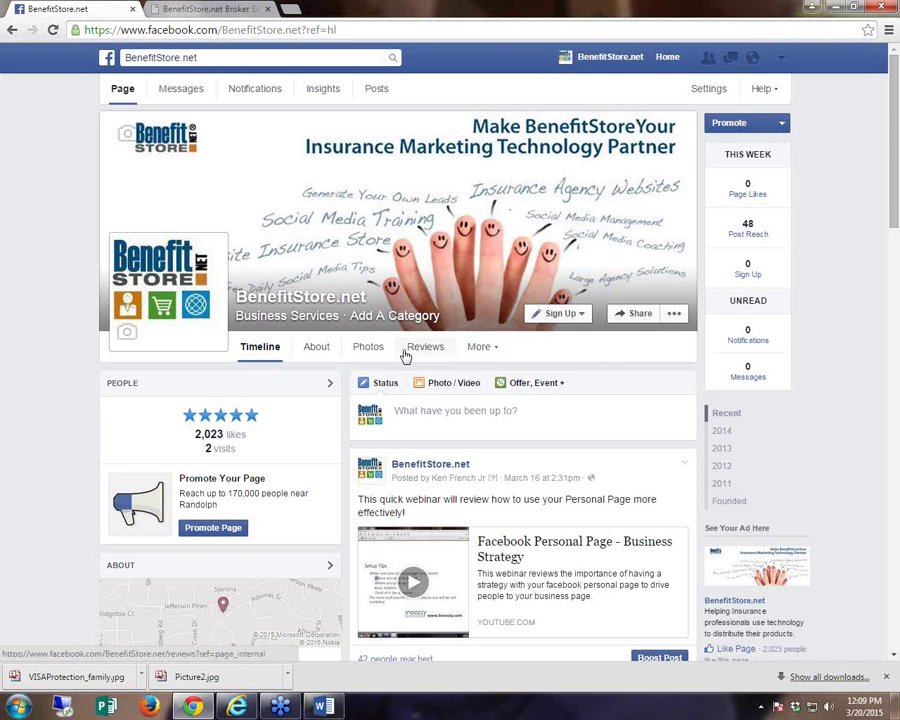
{"action": "scroll", "coordinate": [405, 357], "scroll_direction": "down", "scroll_amount": 1}
{"action": "scroll", "coordinate": [405, 357], "scroll_direction": "up", "scroll_amount": 1}
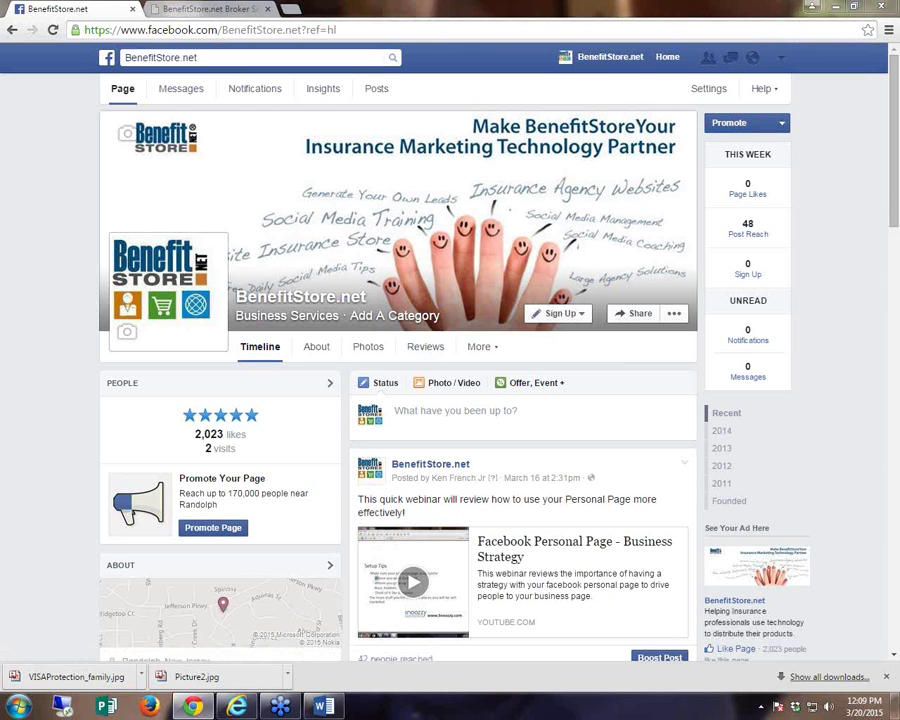
{"action": "left_click_drag", "start_coordinate": [321, 165], "coordinate": [429, 257]}
{"action": "left_click_drag", "start_coordinate": [320, 275], "coordinate": [430, 174]}
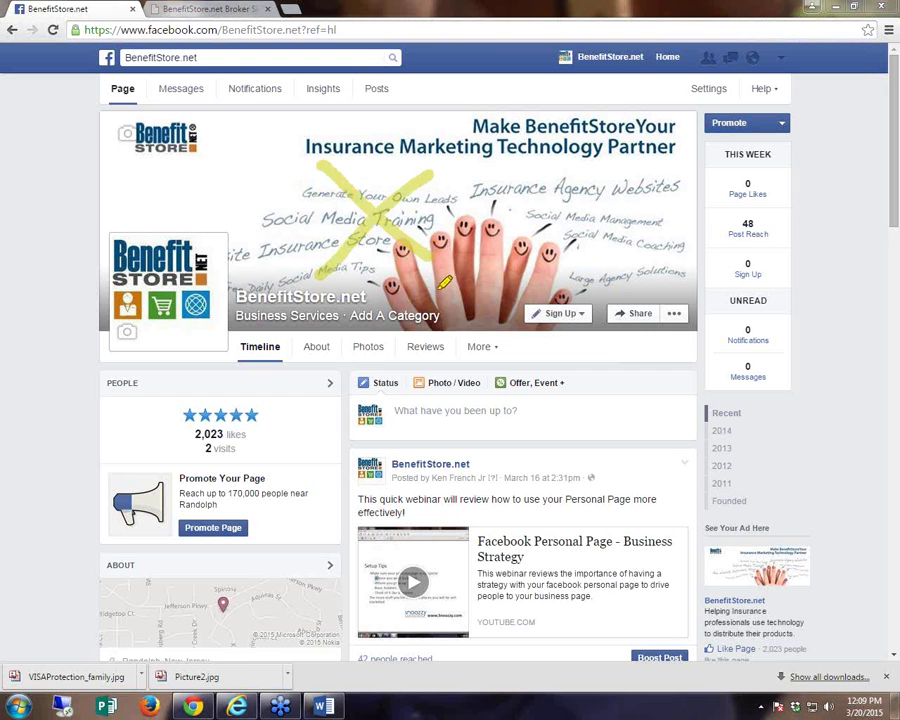
{"action": "left_click_drag", "start_coordinate": [296, 352], "coordinate": [334, 350]}
{"action": "key", "text": "Escape"}
{"action": "left_click", "coordinate": [318, 352]}
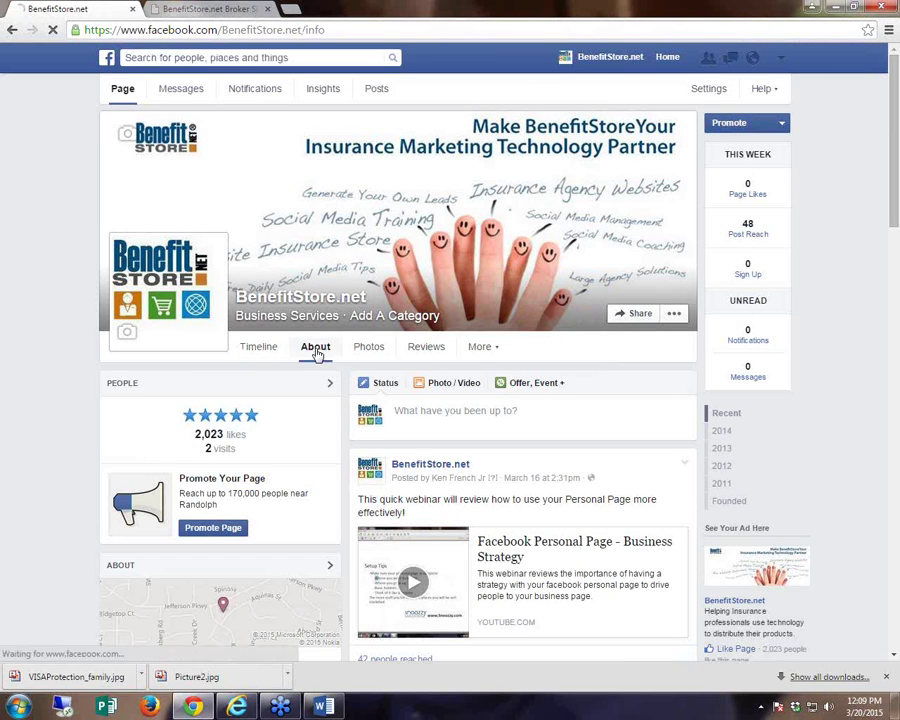
{"action": "left_click", "coordinate": [134, 458]}
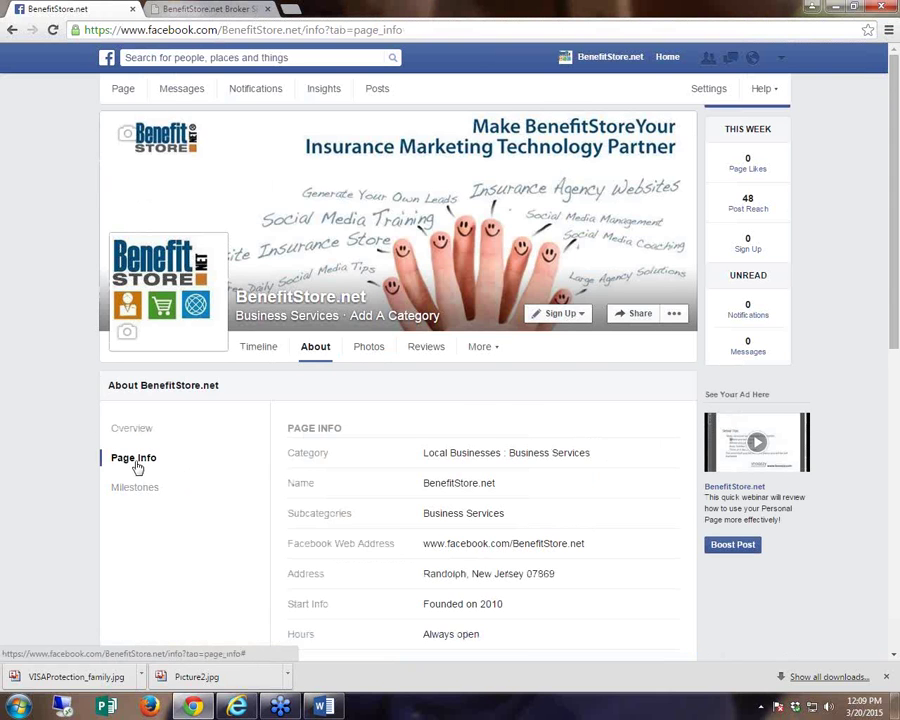
{"action": "scroll", "coordinate": [188, 456], "scroll_direction": "down", "scroll_amount": 4}
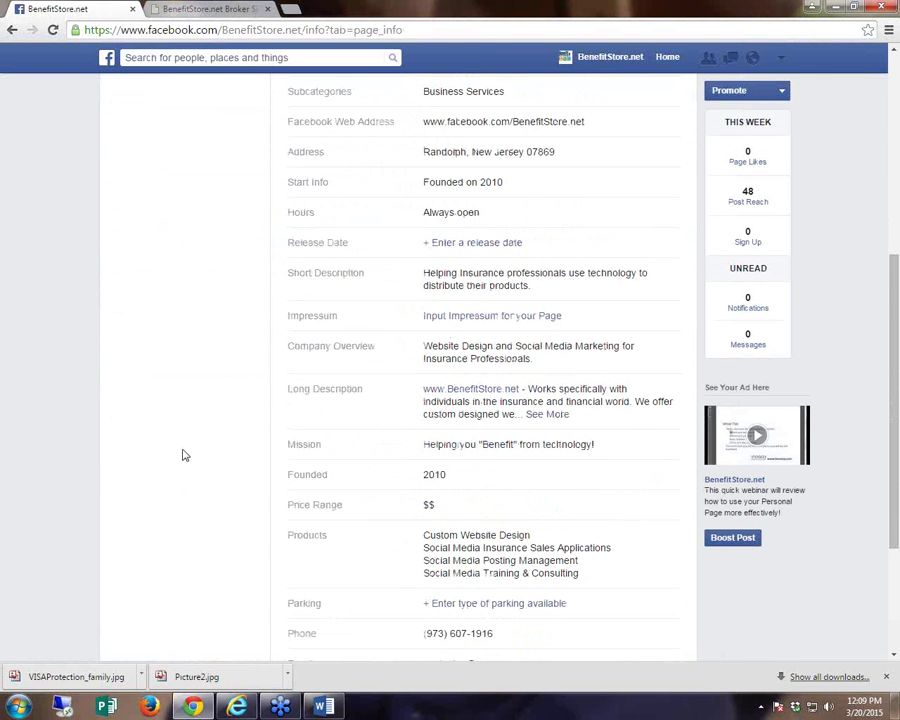
{"action": "scroll", "coordinate": [424, 378], "scroll_direction": "down", "scroll_amount": 2}
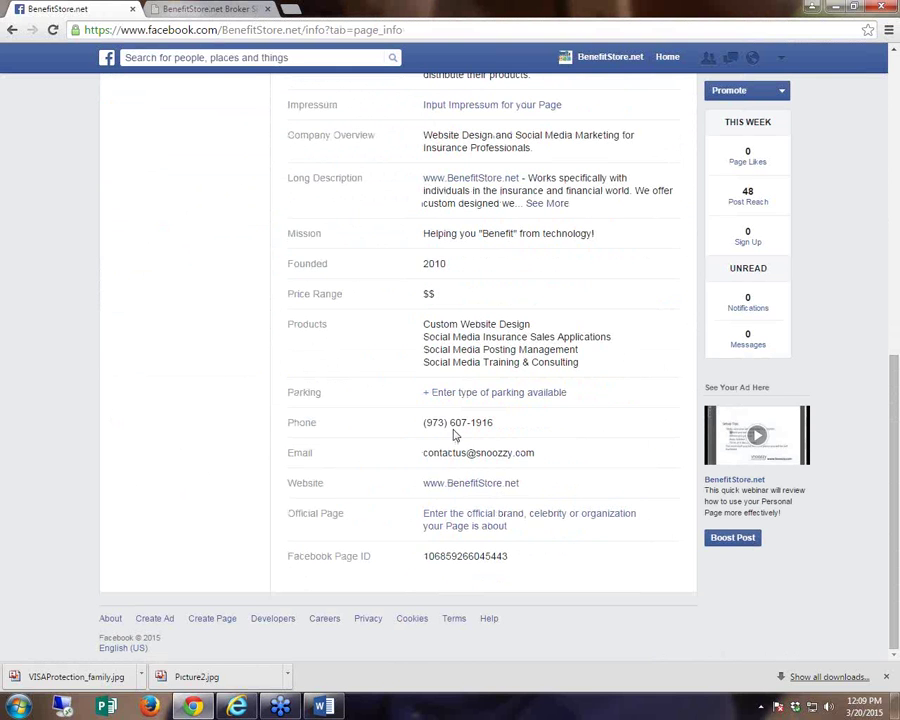
{"action": "scroll", "coordinate": [455, 503], "scroll_direction": "up", "scroll_amount": 6}
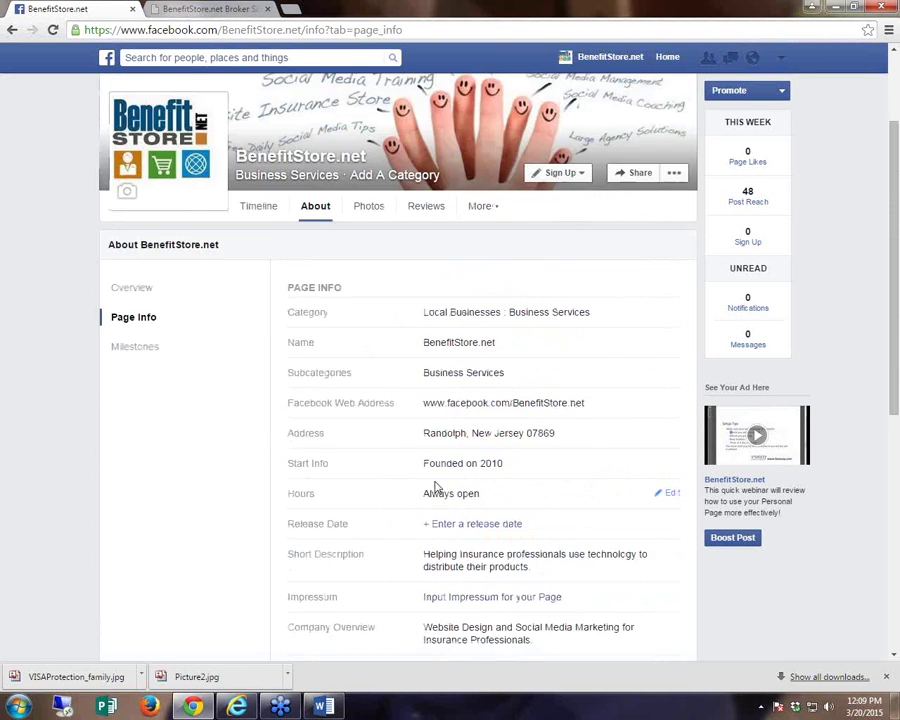
{"action": "scroll", "coordinate": [425, 430], "scroll_direction": "down", "scroll_amount": 1}
{"action": "left_click_drag", "start_coordinate": [424, 402], "coordinate": [588, 404]}
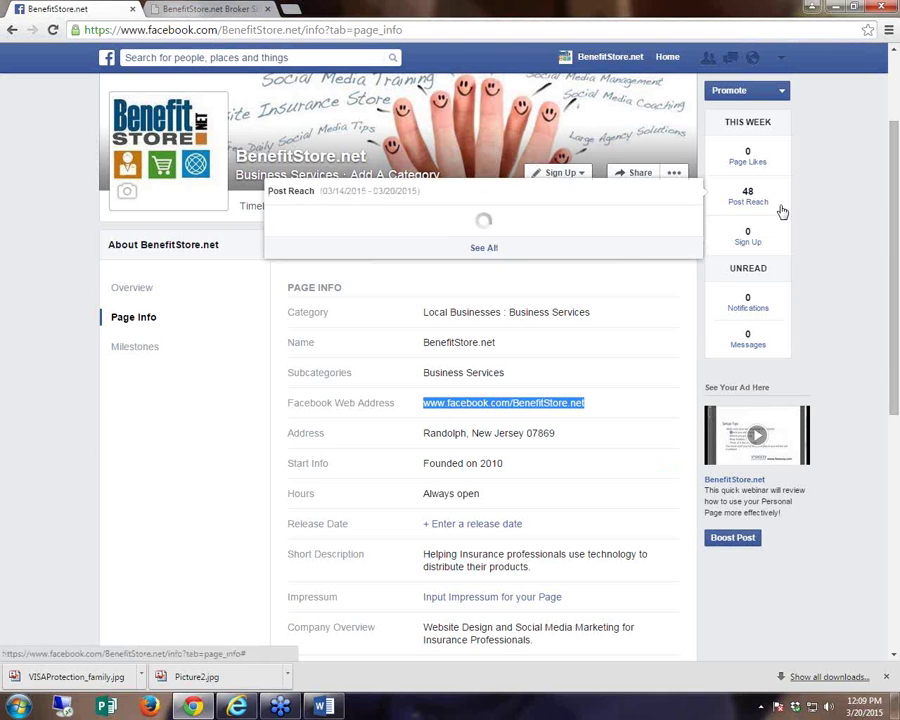
{"action": "left_click", "coordinate": [257, 207]}
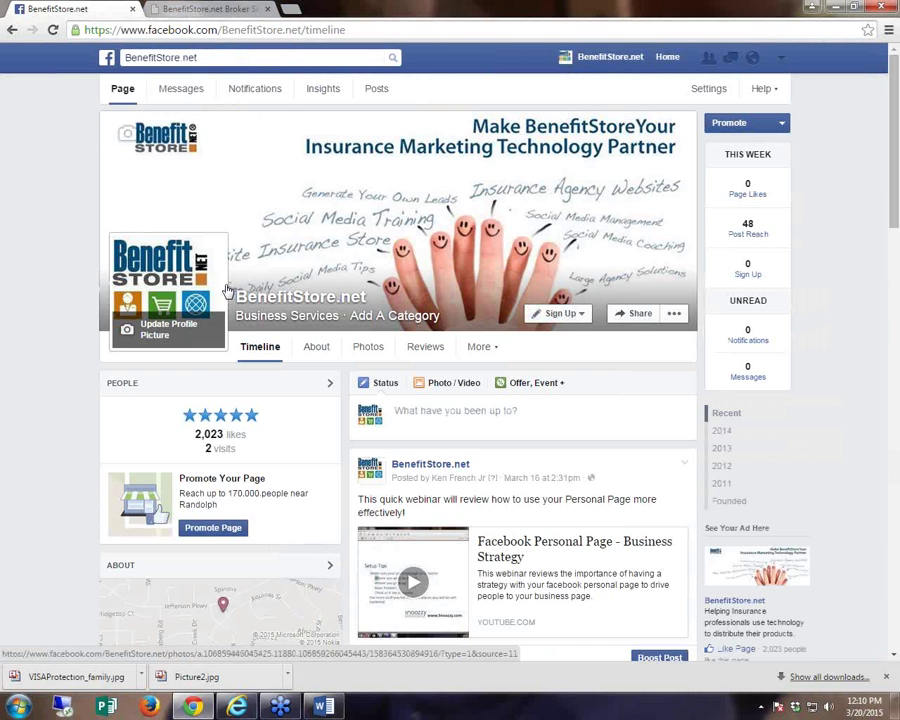
{"action": "scroll", "coordinate": [238, 313], "scroll_direction": "down", "scroll_amount": 6}
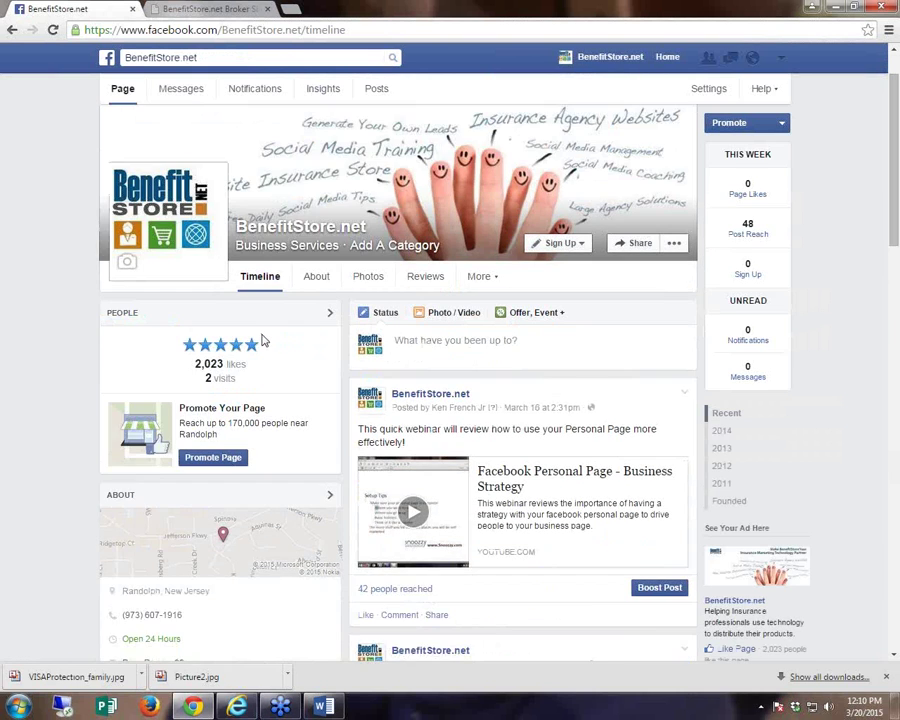
{"action": "scroll", "coordinate": [238, 313], "scroll_direction": "down", "scroll_amount": 6}
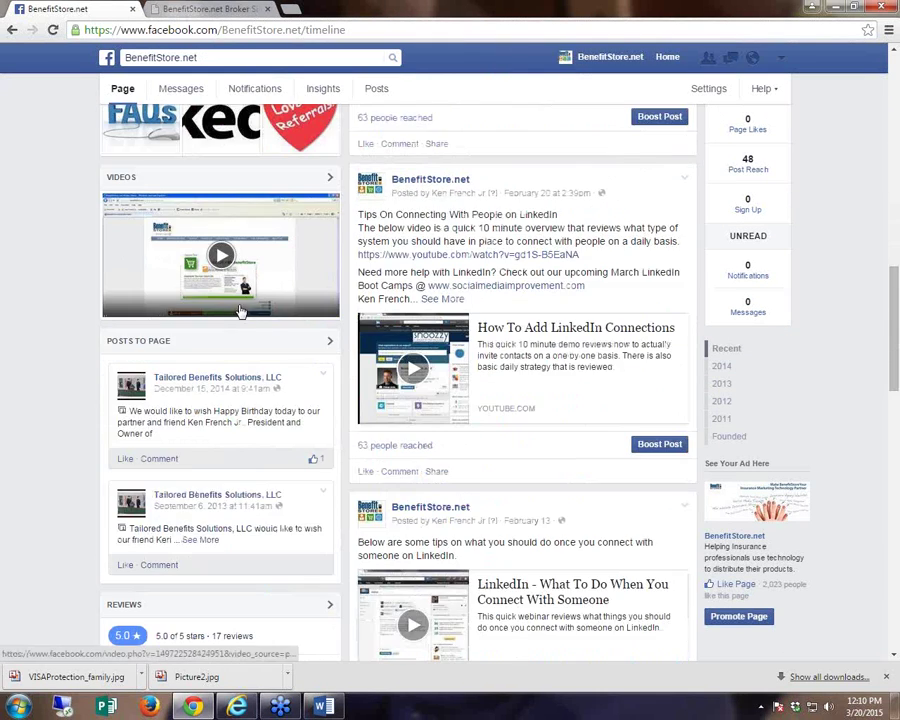
{"action": "scroll", "coordinate": [242, 302], "scroll_direction": "down", "scroll_amount": 3}
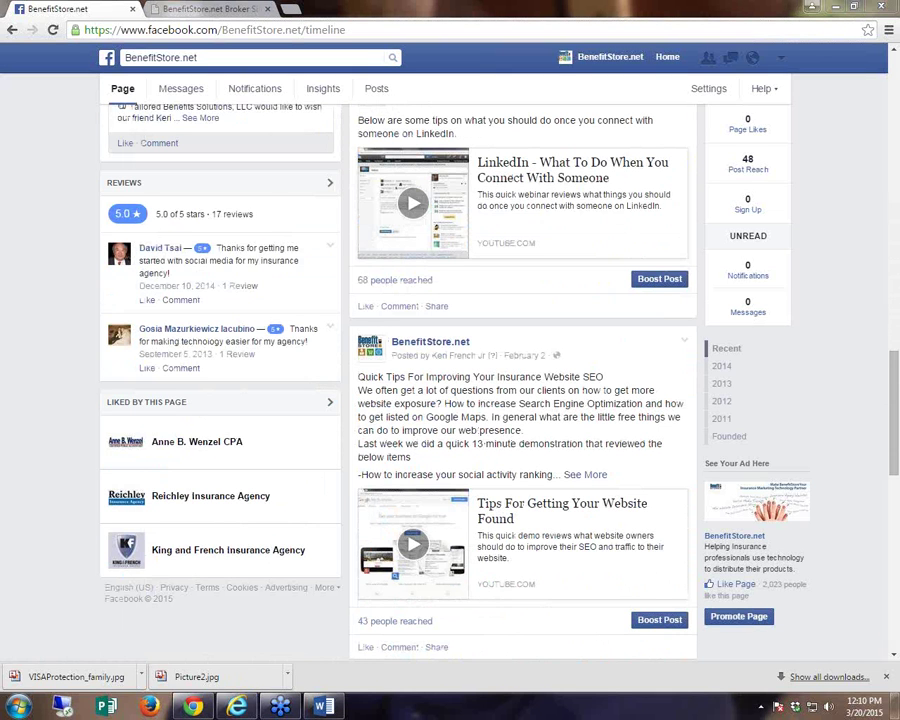
{"action": "left_click_drag", "start_coordinate": [210, 214], "coordinate": [255, 214]}
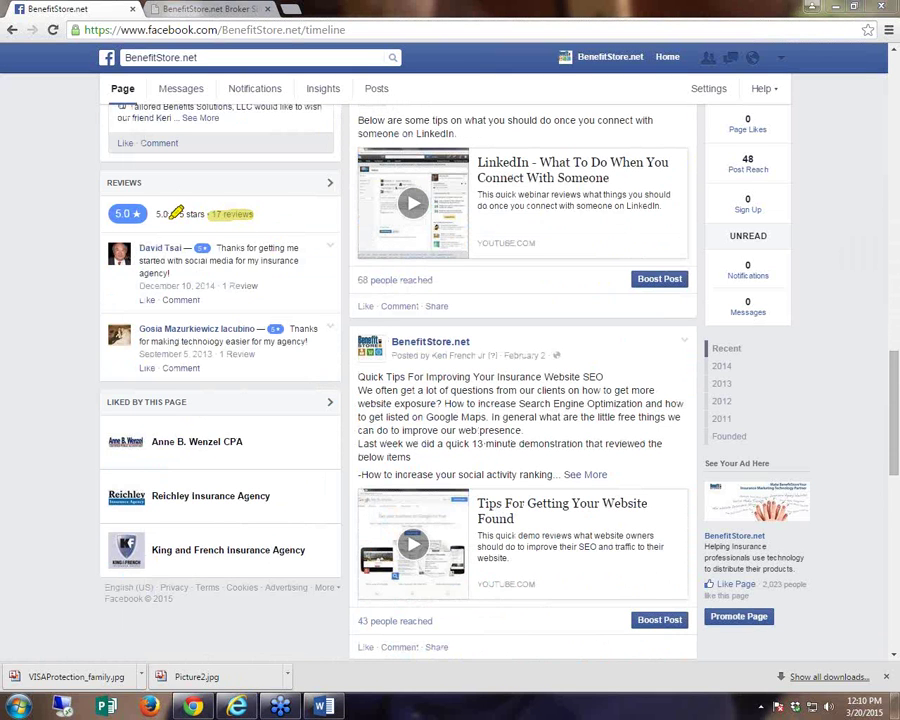
{"action": "left_click_drag", "start_coordinate": [158, 214], "coordinate": [198, 212]}
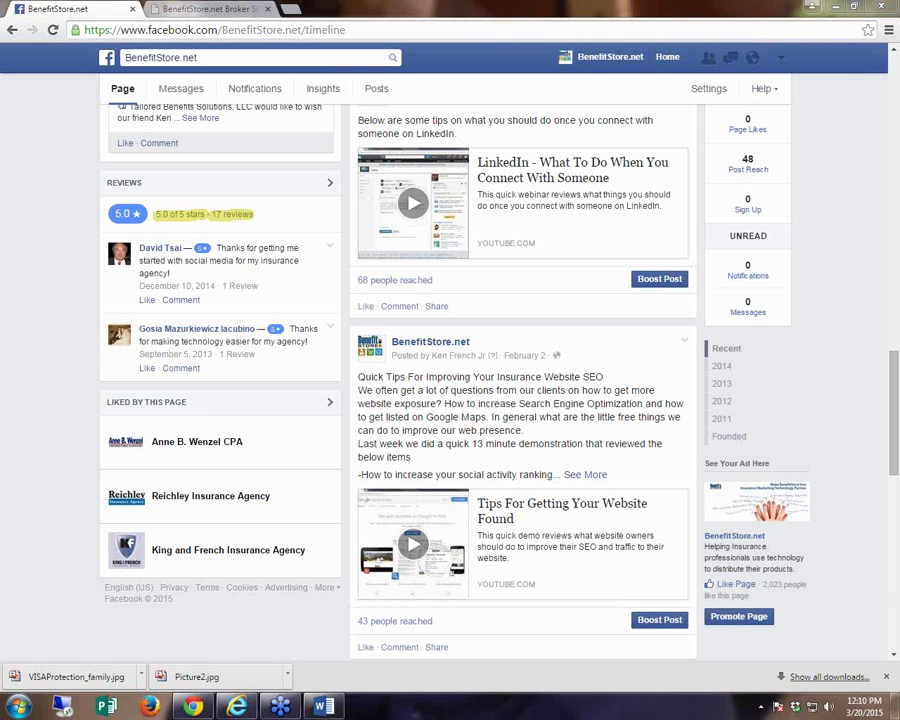
{"action": "left_click_drag", "start_coordinate": [893, 382], "coordinate": [878, 105]}
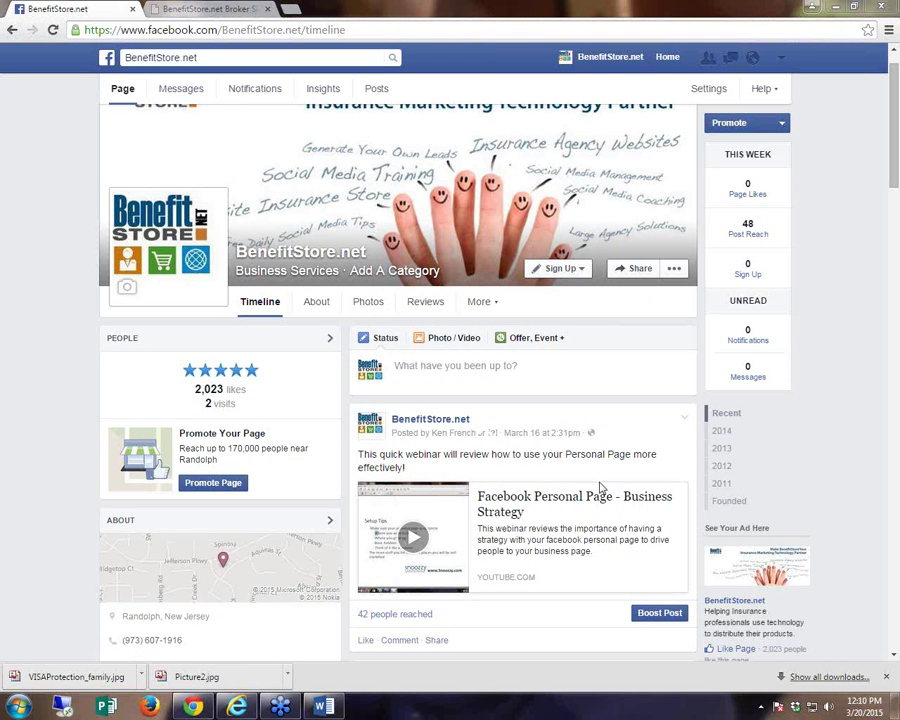
- Open the About section, view and close the enlarged location map, then show Page Info
{"action": "left_click", "coordinate": [322, 308]}
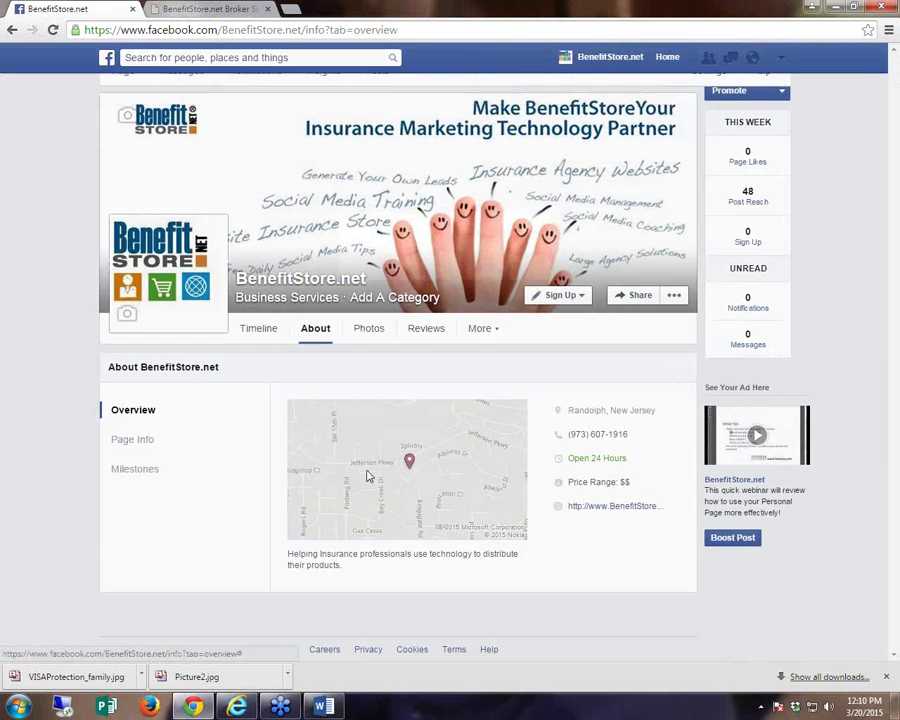
{"action": "left_click", "coordinate": [367, 474]}
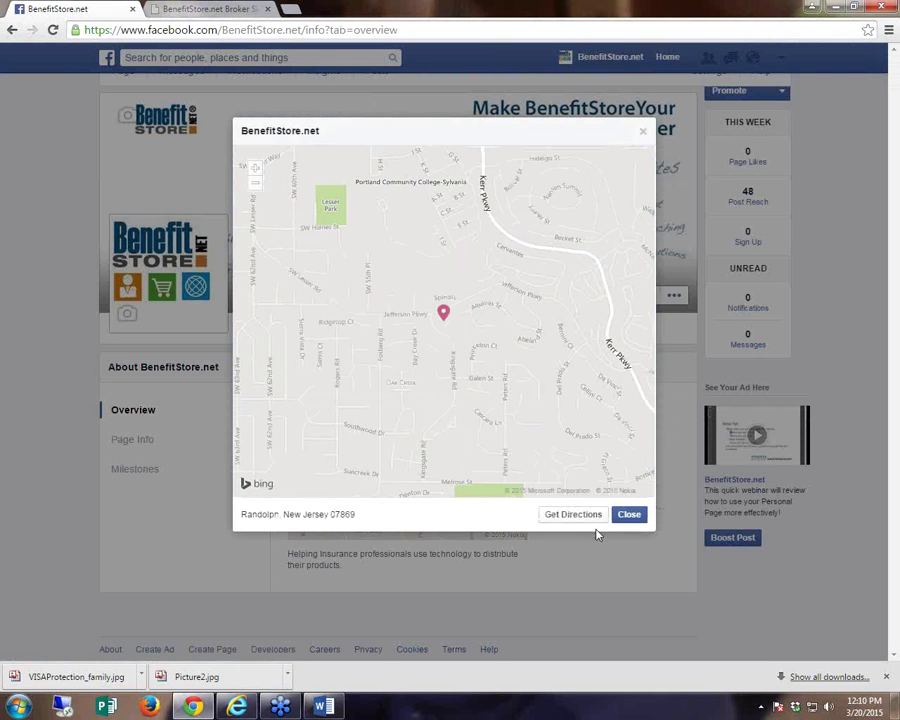
{"action": "left_click", "coordinate": [629, 514]}
{"action": "left_click", "coordinate": [144, 445]}
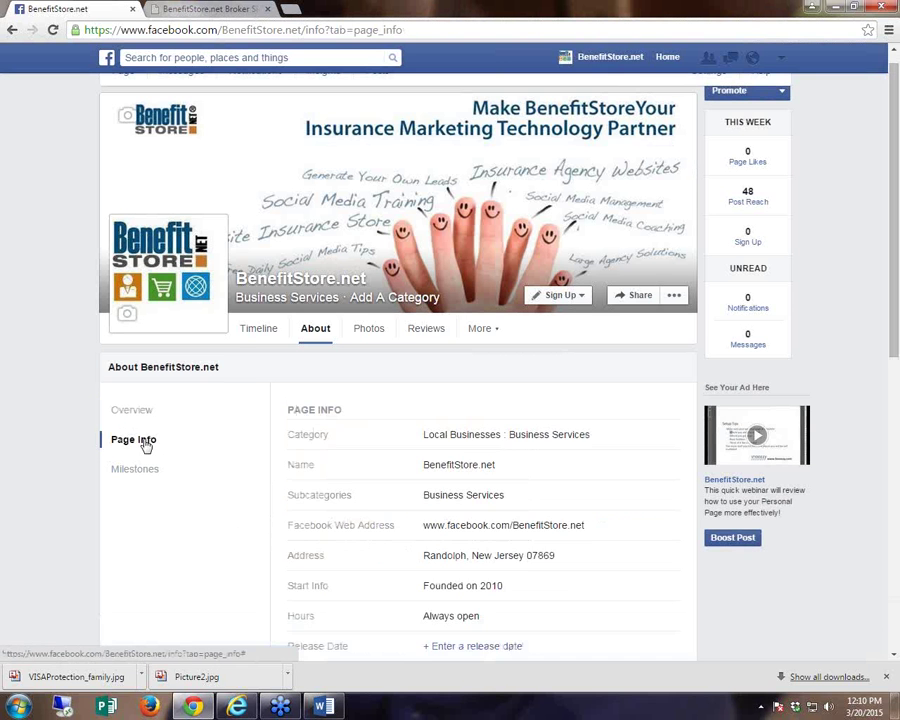
{"action": "scroll", "coordinate": [143, 444], "scroll_direction": "down", "scroll_amount": 4}
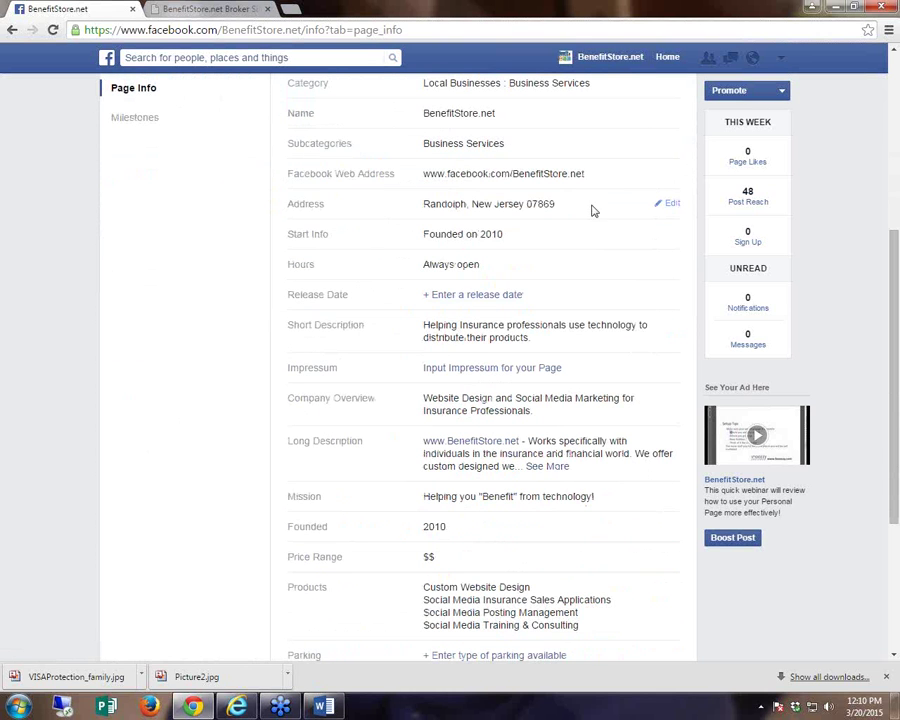
- Open the address editor to highlight the Show map option, then return to the BenefitStore.net timeline unchanged
{"action": "left_click", "coordinate": [671, 207]}
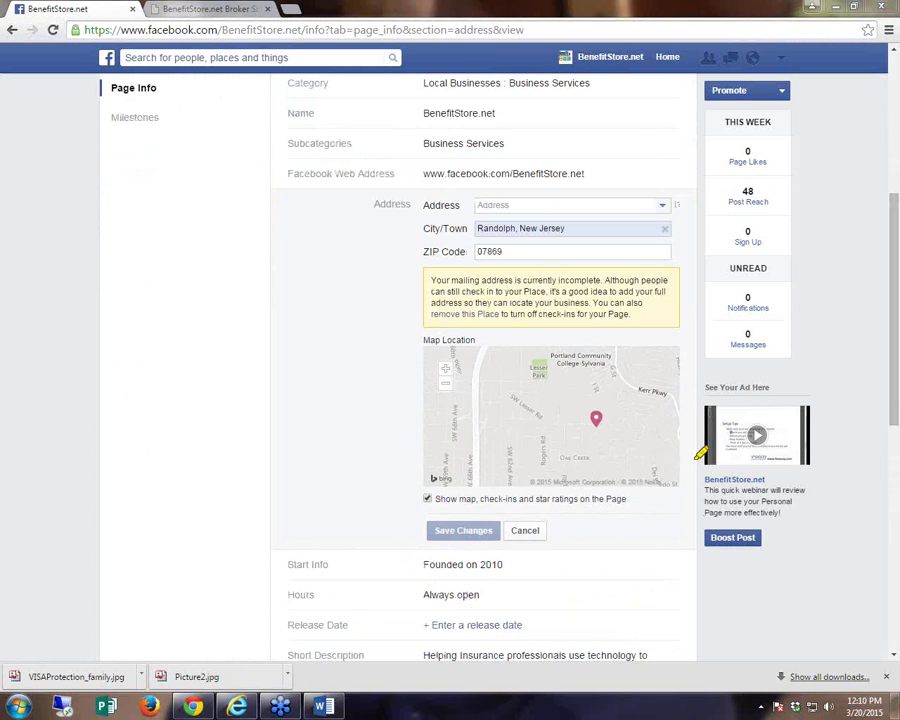
{"action": "mouse_move", "coordinate": [476, 498]}
{"action": "left_mouse_down"}
{"action": "mouse_move", "coordinate": [632, 484]}
{"action": "mouse_move", "coordinate": [438, 496]}
{"action": "left_mouse_up"}
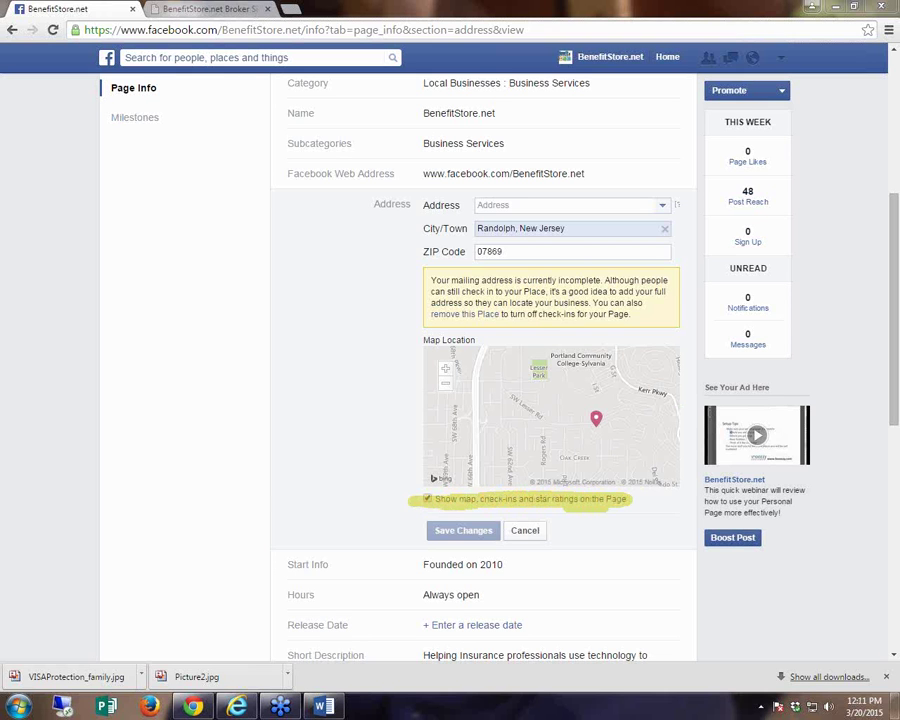
{"action": "key", "text": "Escape"}
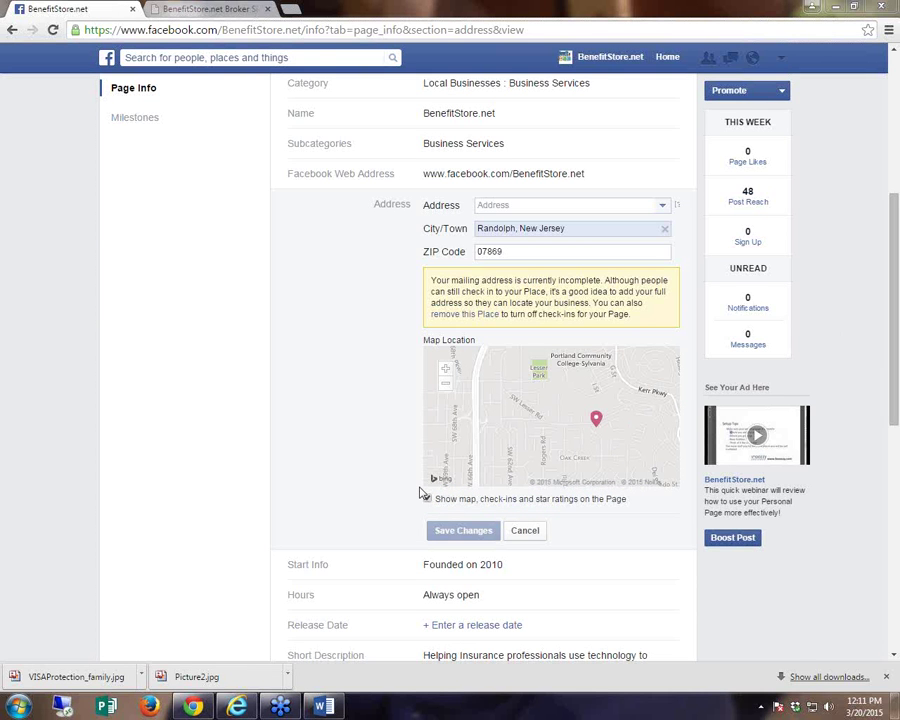
{"action": "left_click", "coordinate": [588, 58]}
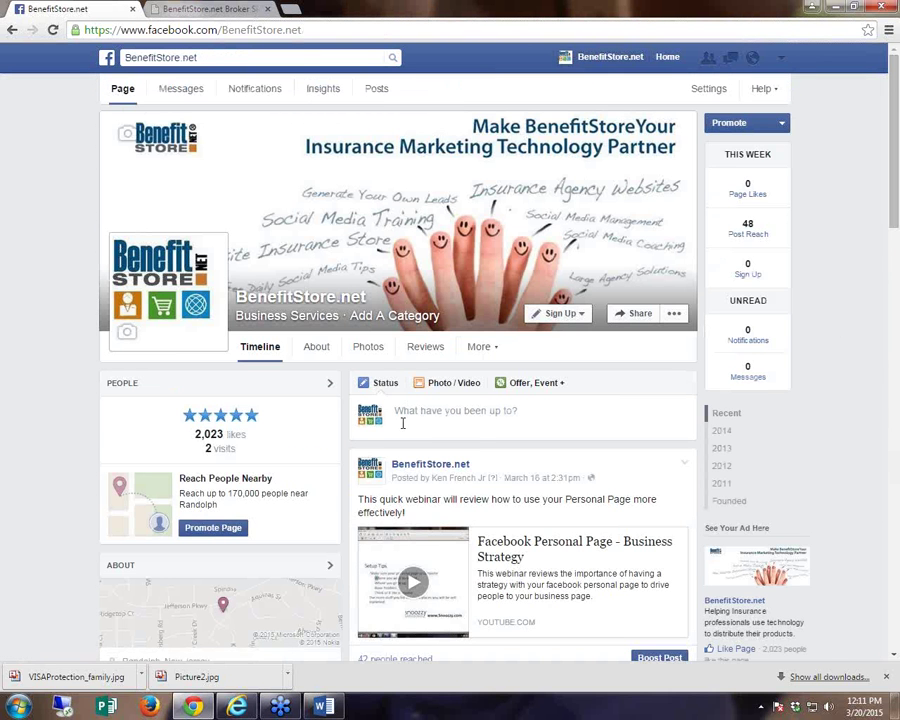
{"action": "scroll", "coordinate": [400, 430], "scroll_direction": "down", "scroll_amount": 2}
{"action": "scroll", "coordinate": [396, 438], "scroll_direction": "up", "scroll_amount": 2}
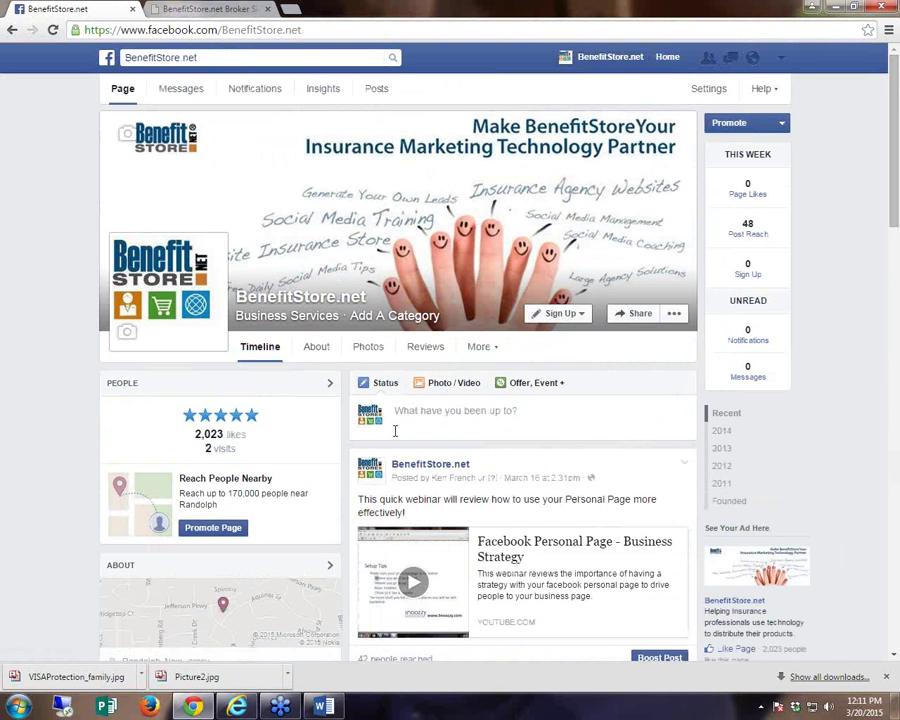